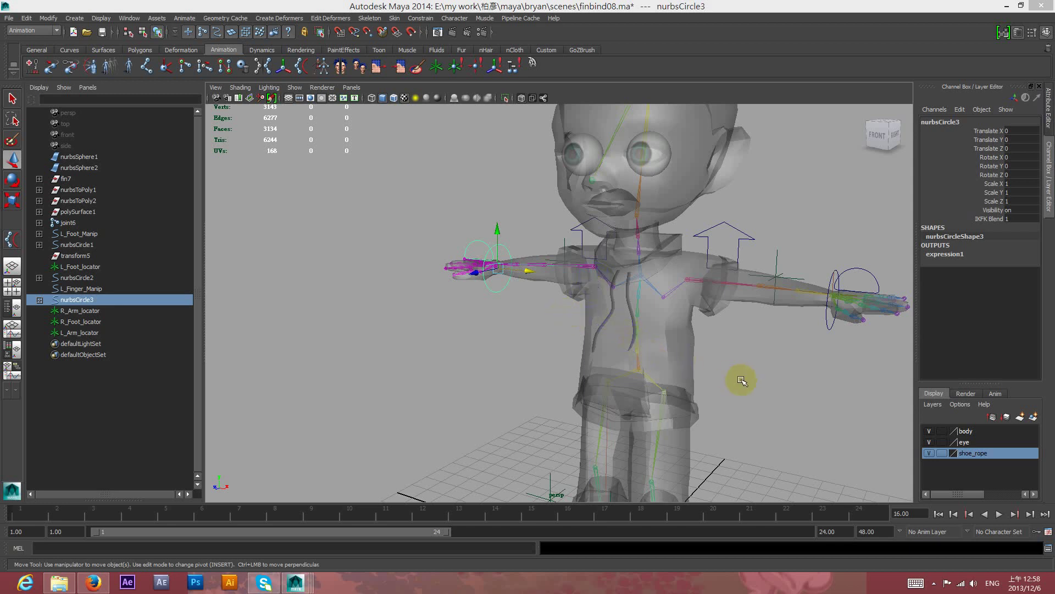
Orbit behind the character and zoom in on the chest and outstretched arms
{"action": "mouse_move", "coordinate": [753, 385]}
{"action": "left_mouse_down", "text": "alt"}
{"action": "mouse_move", "coordinate": [652, 374]}
{"action": "mouse_move", "coordinate": [556, 311]}
{"action": "left_mouse_up", "text": "alt"}
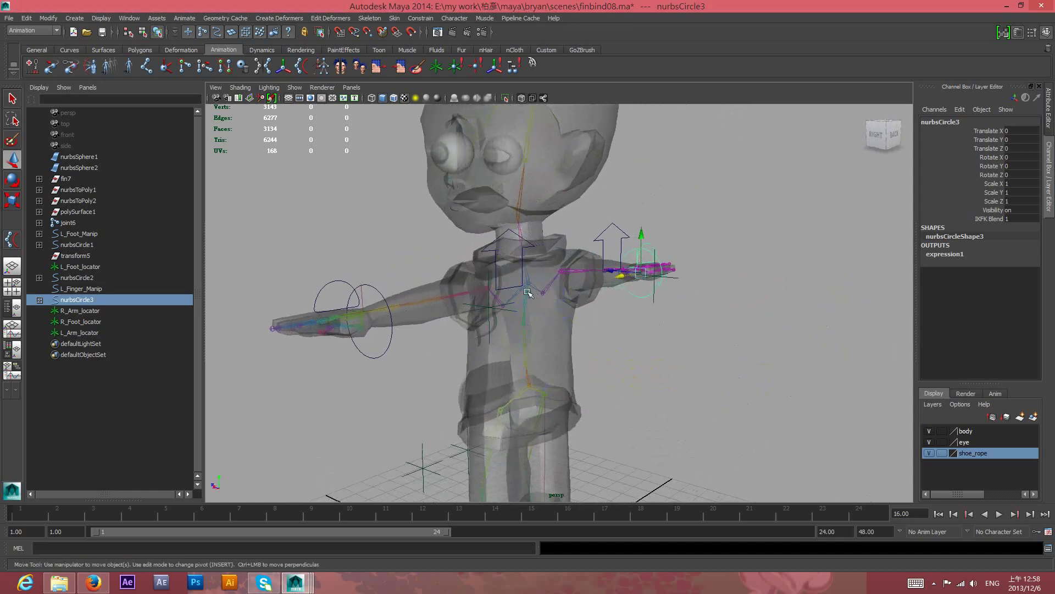
{"action": "mouse_move", "coordinate": [543, 393]}
{"action": "right_mouse_down", "text": "alt"}
{"action": "mouse_move", "coordinate": [723, 335]}
{"action": "mouse_move", "coordinate": [790, 328]}
{"action": "mouse_move", "coordinate": [768, 330]}
{"action": "right_mouse_up", "text": "alt"}
Create a spline IK handle from joint7 to the top spine joint, with X-Ray joints on
{"action": "left_click", "coordinate": [299, 68]}
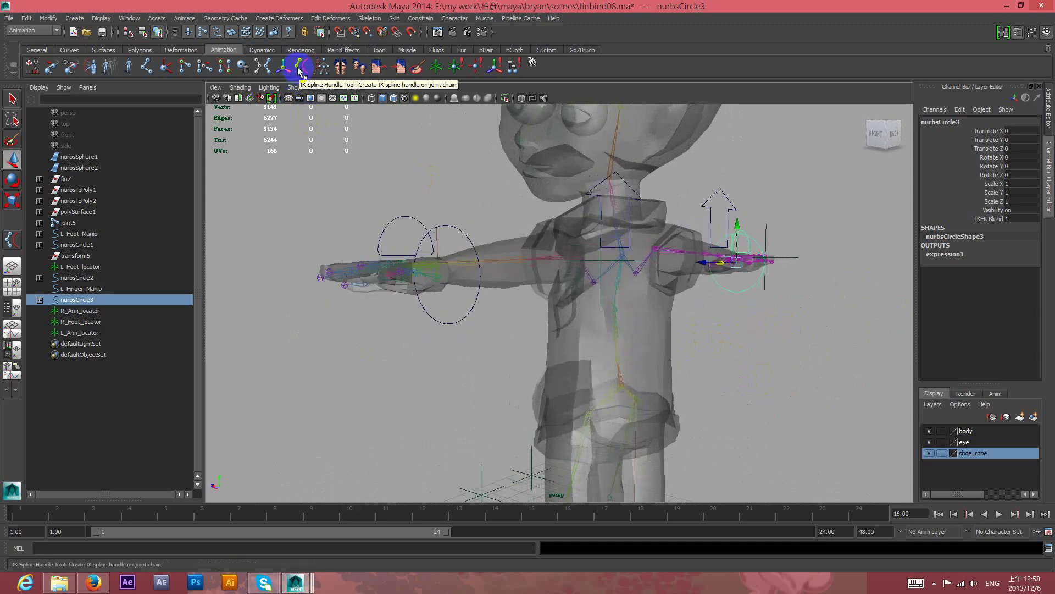
{"action": "double_click", "coordinate": [299, 68]}
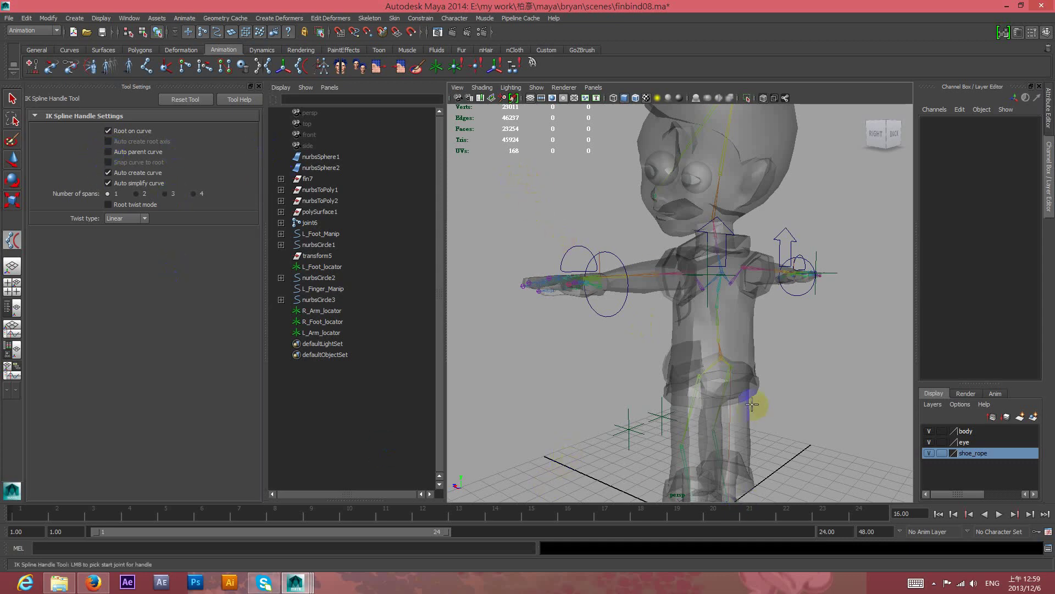
{"action": "scroll", "coordinate": [726, 357], "scroll_direction": "up", "scroll_amount": 5}
{"action": "scroll", "coordinate": [781, 317], "scroll_direction": "down", "scroll_amount": 2}
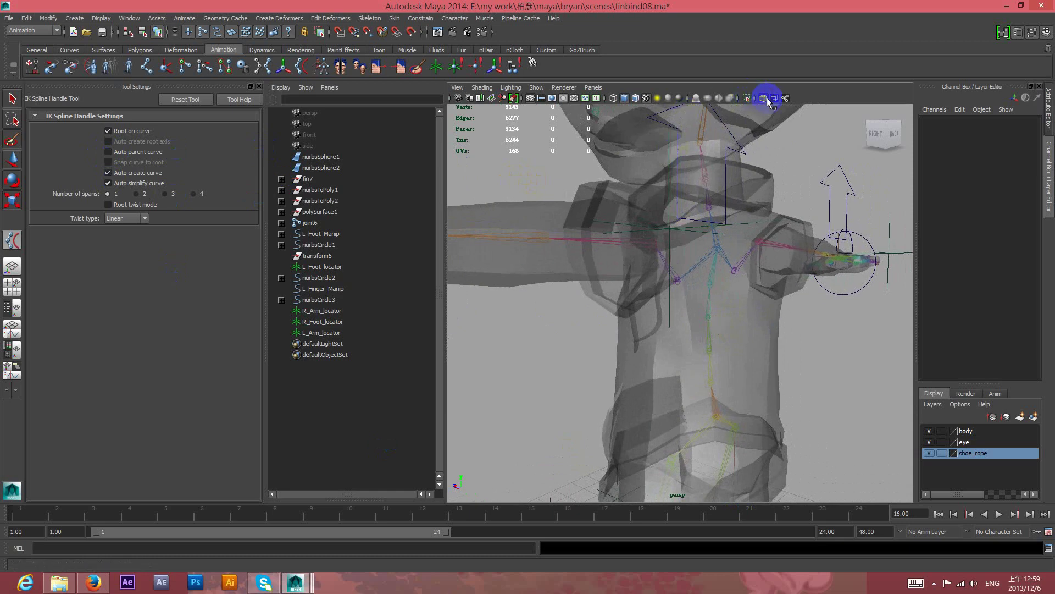
{"action": "left_click", "coordinate": [785, 99]}
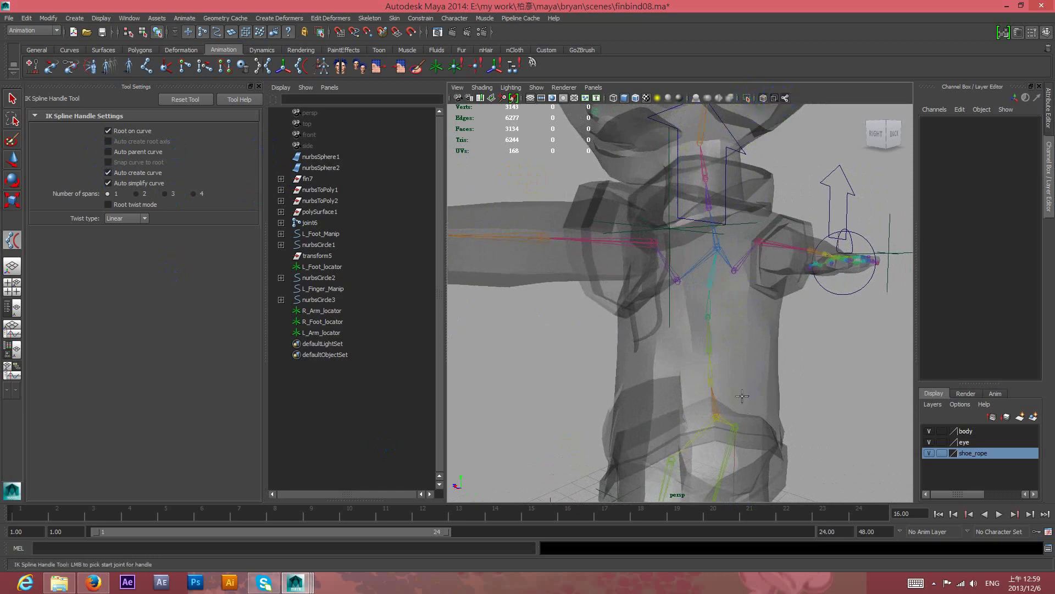
{"action": "left_click", "coordinate": [711, 384]}
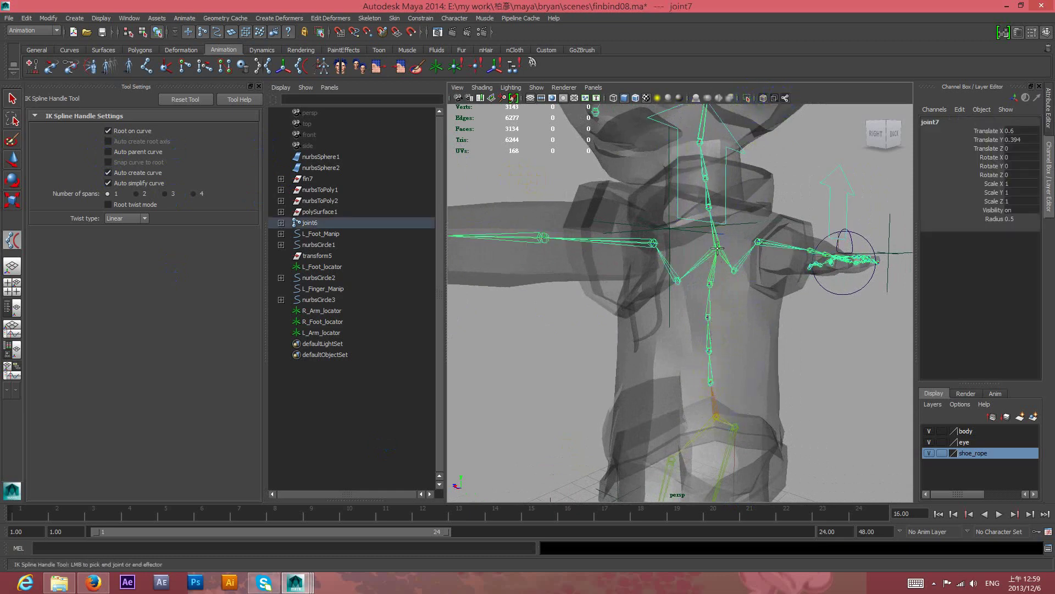
{"action": "left_click", "coordinate": [717, 248]}
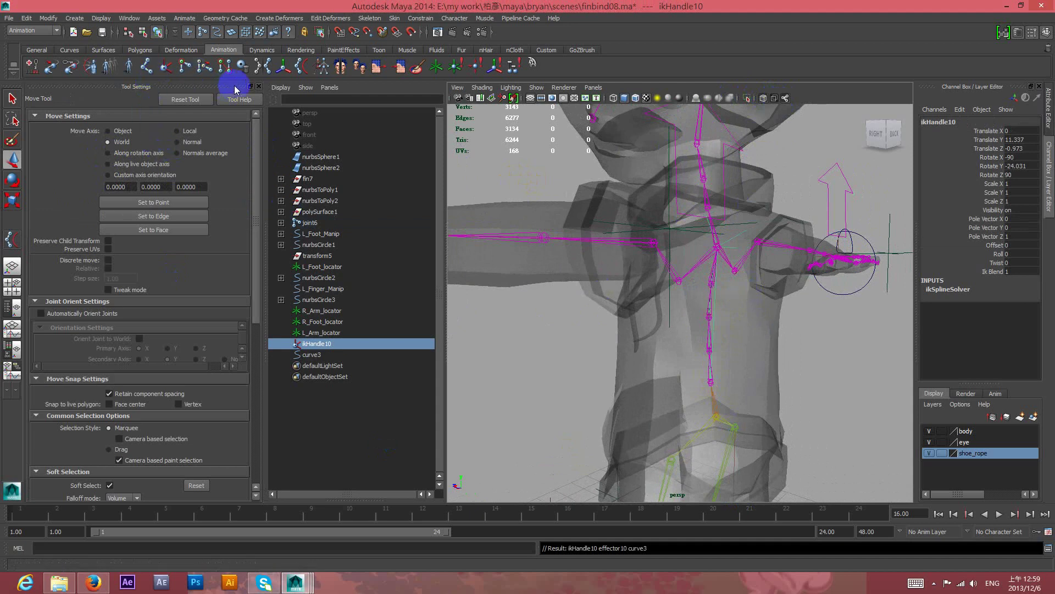
{"action": "left_click", "coordinate": [259, 87]}
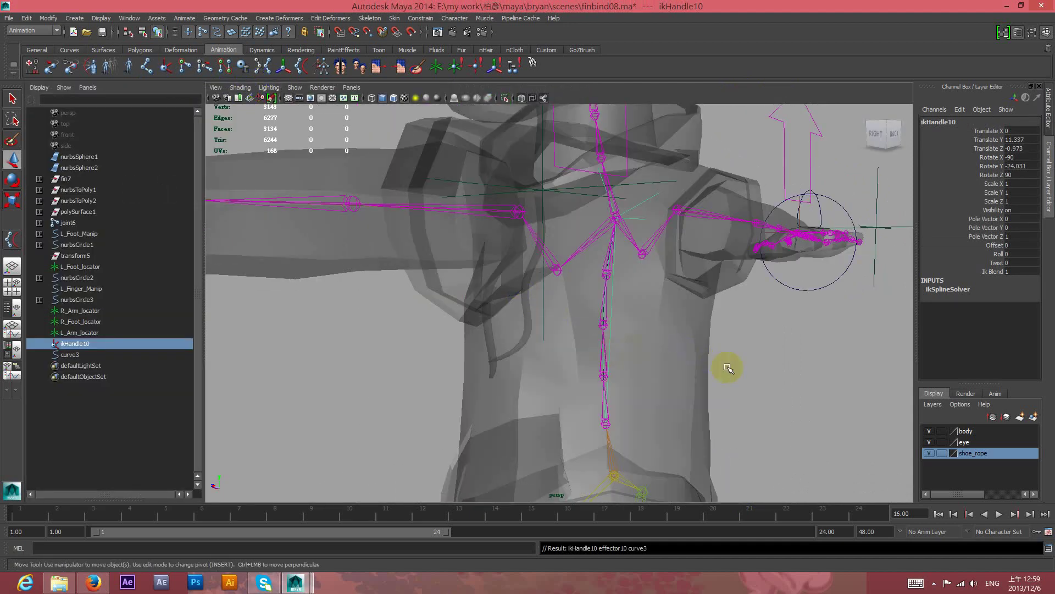
Select curve3 and marquee-select its top two control points, CVs 2 and 3
{"action": "left_click", "coordinate": [70, 354]}
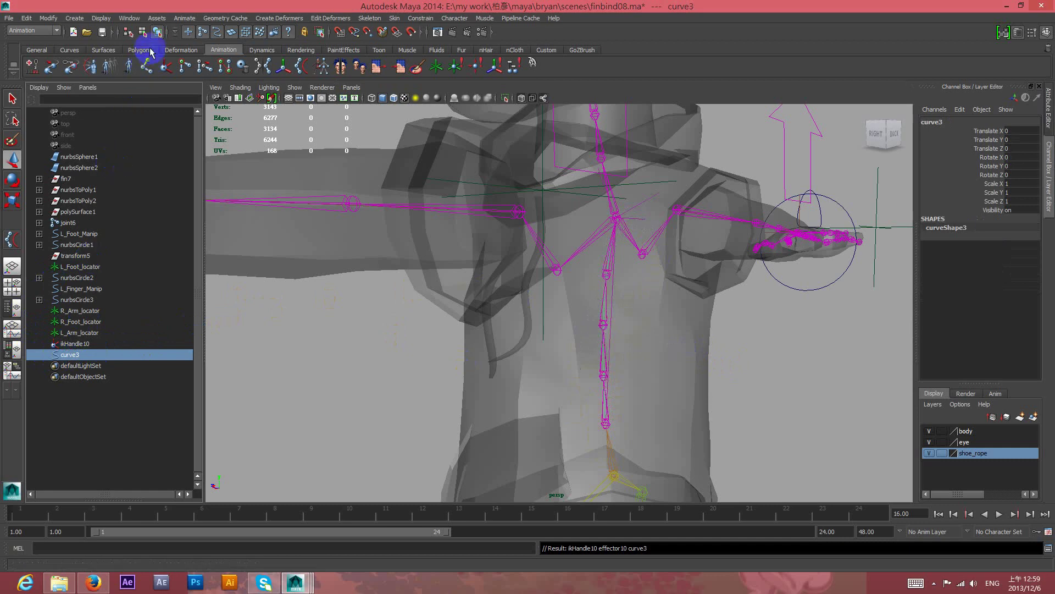
{"action": "left_click", "coordinate": [157, 33]}
{"action": "left_click", "coordinate": [484, 297]}
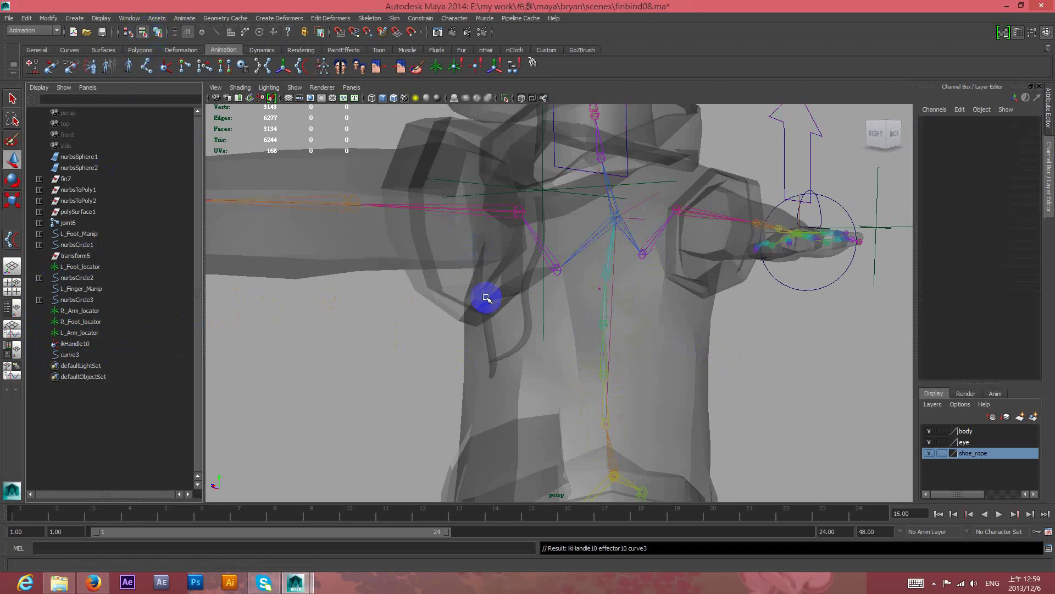
{"action": "left_click", "coordinate": [586, 207]}
{"action": "left_click_drag", "start_coordinate": [582, 196], "coordinate": [660, 302]}
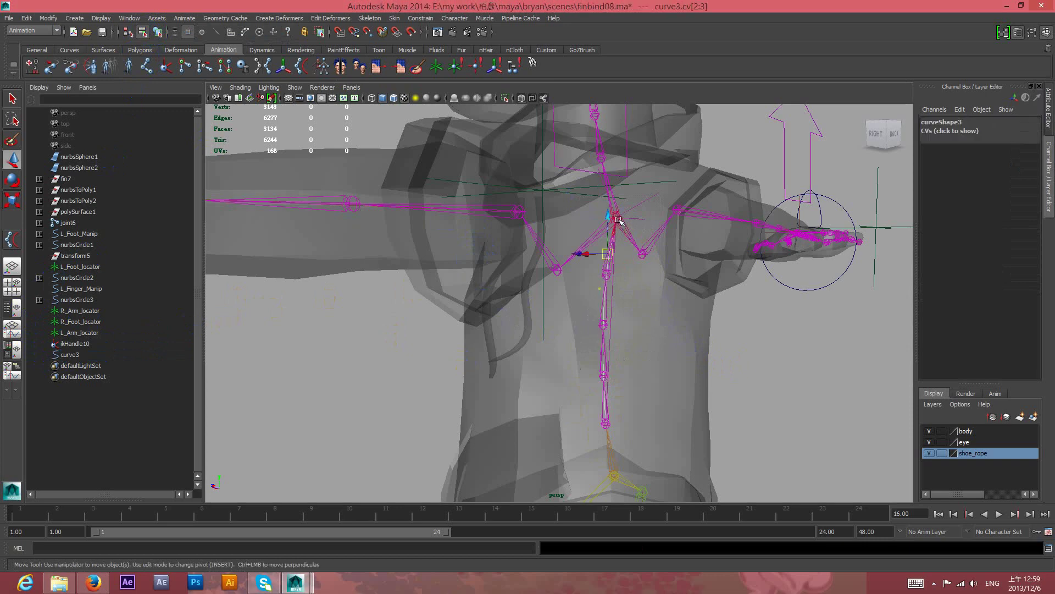
Create cluster1 on curve3's top CVs and cluster2 on its middle CVs
{"action": "left_click", "coordinate": [278, 19]}
{"action": "left_click", "coordinate": [302, 67]}
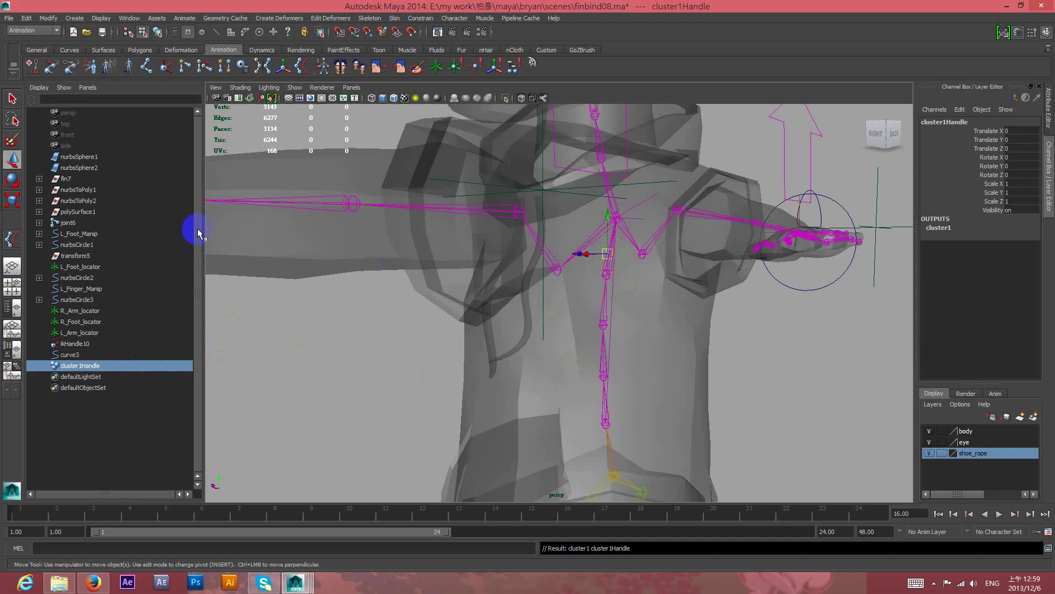
{"action": "left_click", "coordinate": [66, 354]}
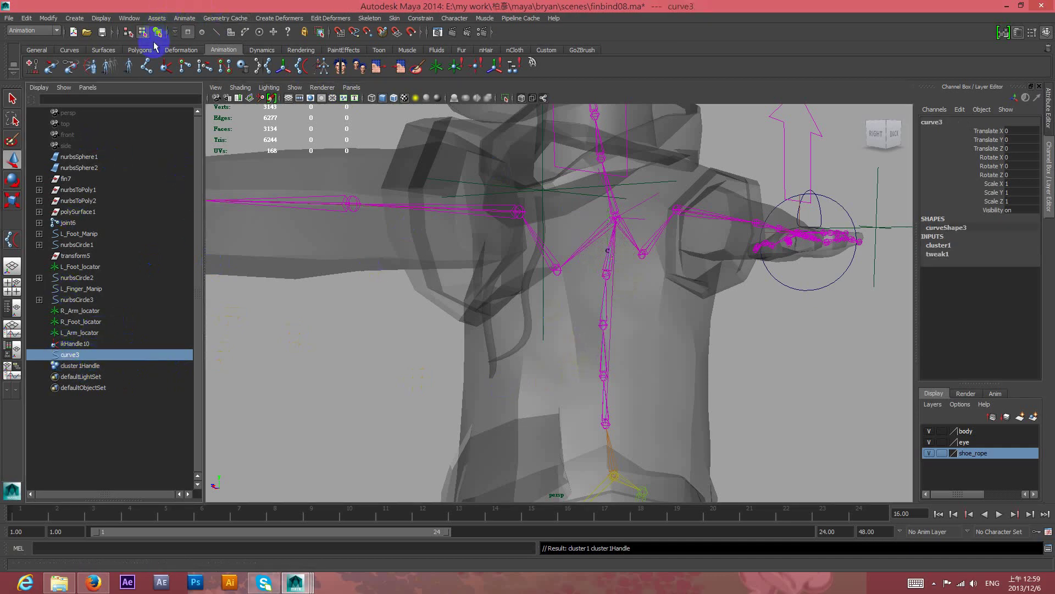
{"action": "left_click", "coordinate": [361, 251]}
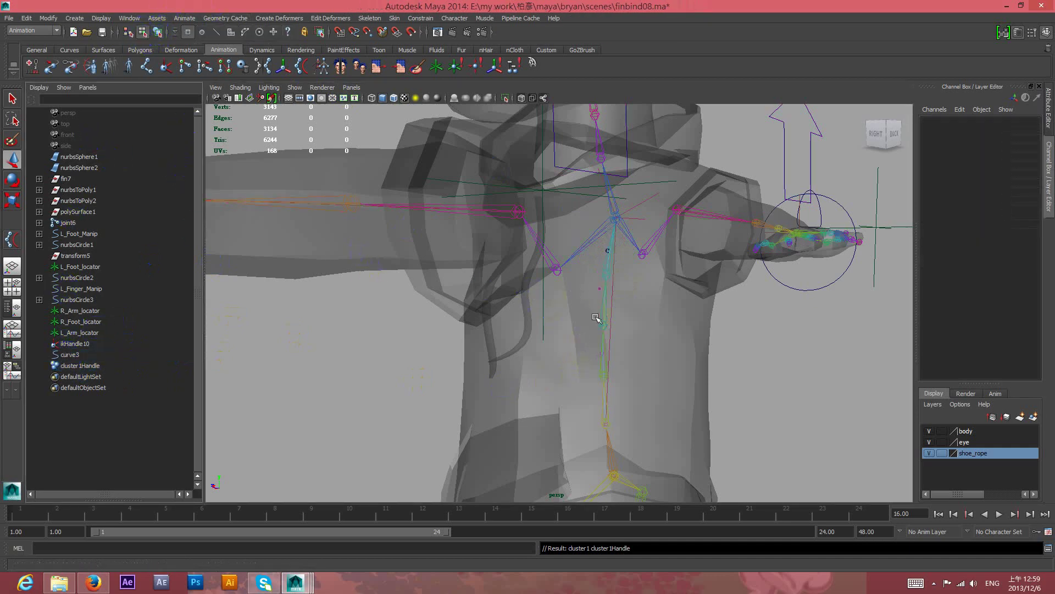
{"action": "left_click_drag", "start_coordinate": [656, 416], "coordinate": [639, 423]}
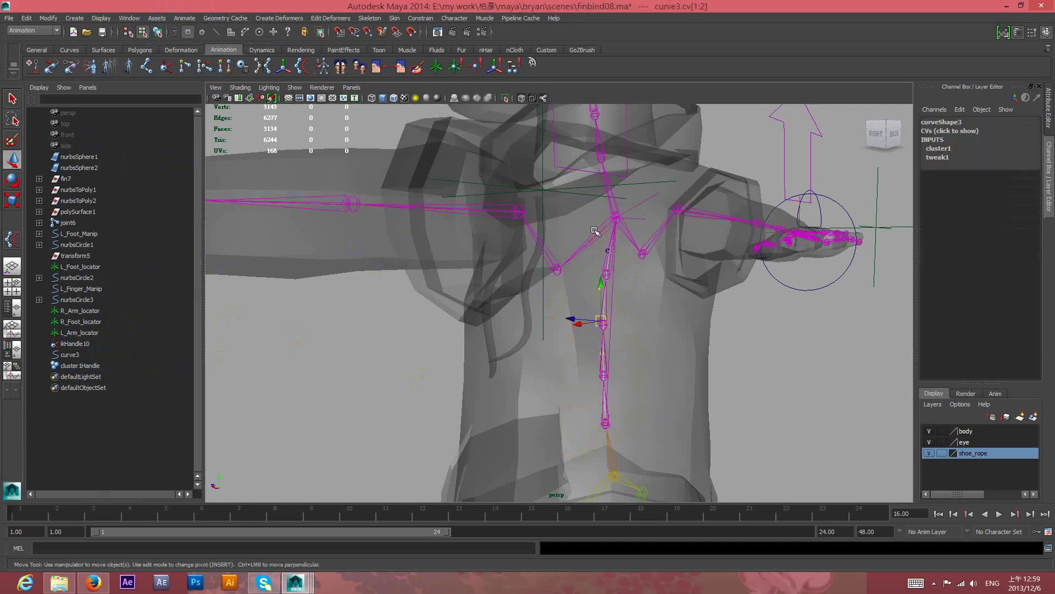
{"action": "left_click", "coordinate": [278, 19]}
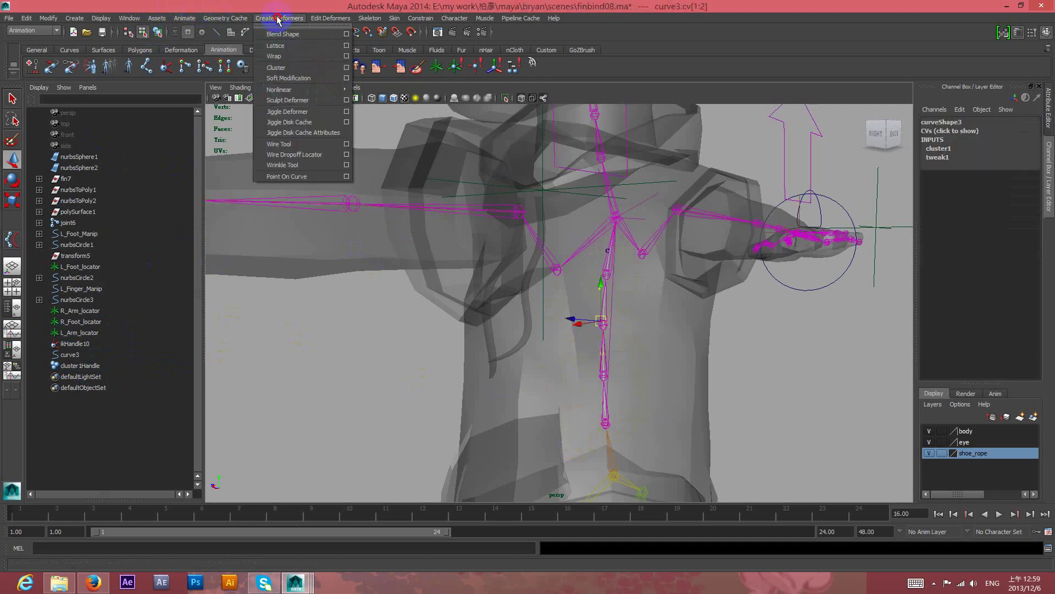
{"action": "left_click", "coordinate": [272, 67]}
Switch to the Move tool and zoom and orbit around the torso
{"action": "key", "text": "w"}
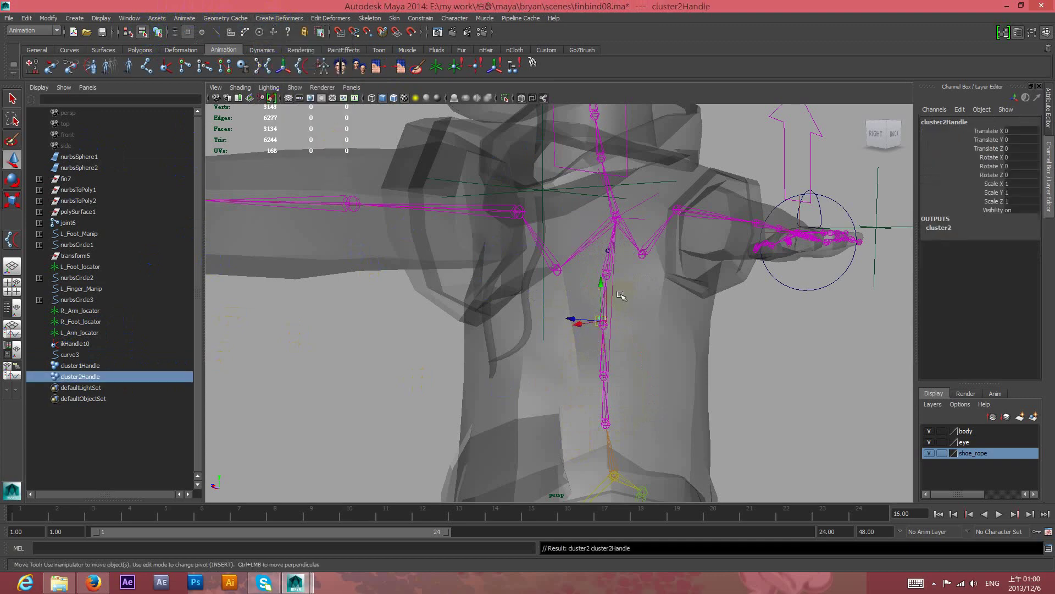
{"action": "scroll", "coordinate": [618, 255], "scroll_direction": "up", "scroll_amount": 3}
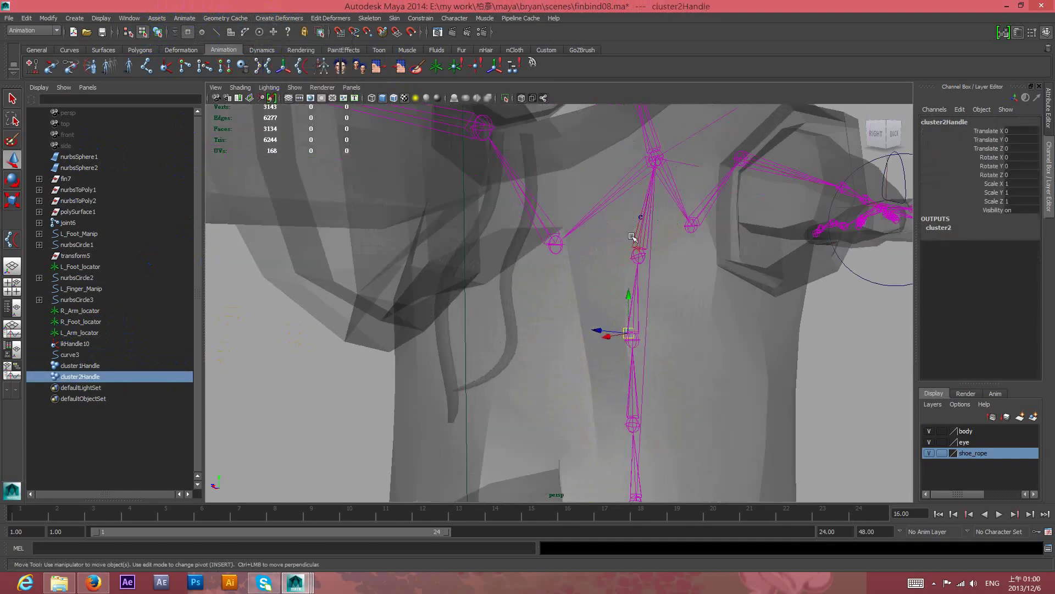
{"action": "scroll", "coordinate": [219, 276], "scroll_direction": "down", "scroll_amount": 2}
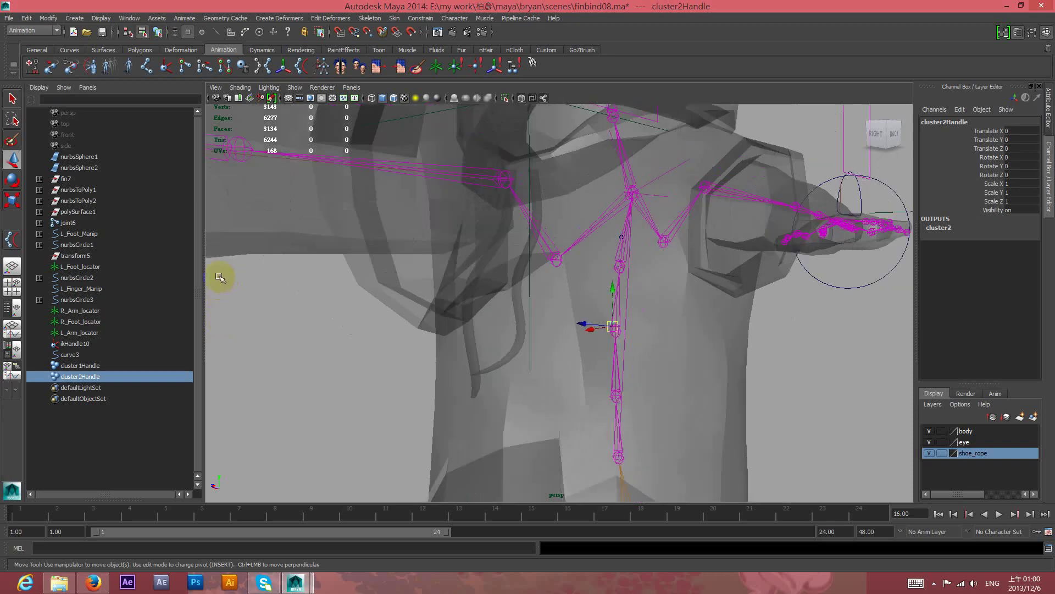
{"action": "scroll", "coordinate": [220, 276], "scroll_direction": "down", "scroll_amount": 2}
{"action": "scroll", "coordinate": [221, 276], "scroll_direction": "down", "scroll_amount": 2}
{"action": "left_click_drag", "start_coordinate": [687, 396], "coordinate": [723, 358], "text": "alt"}
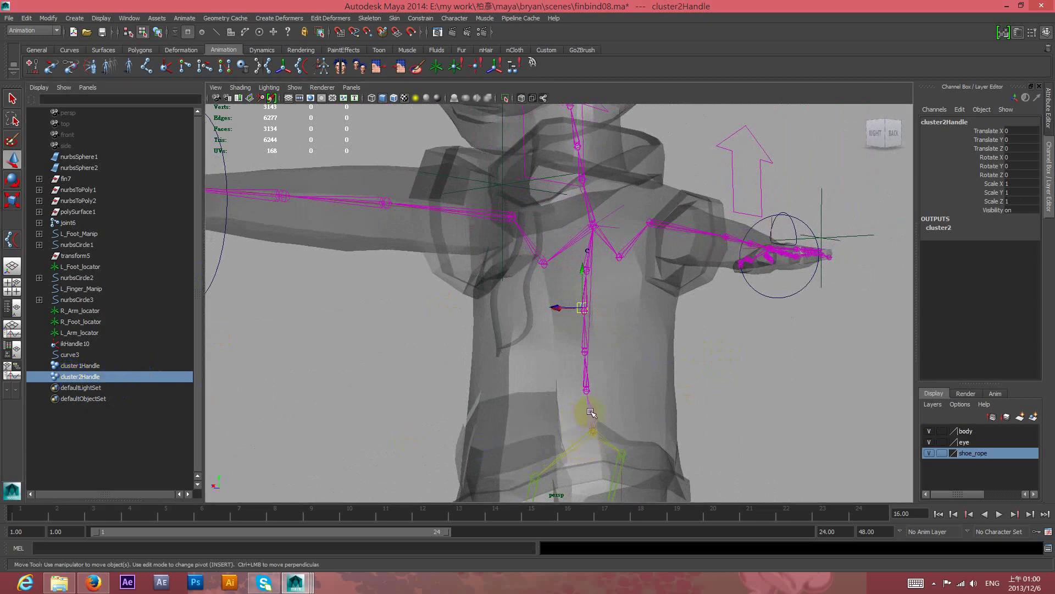
Parent cluster2Handle under joint6 in object mode, then level the view
{"action": "left_click", "coordinate": [158, 32]}
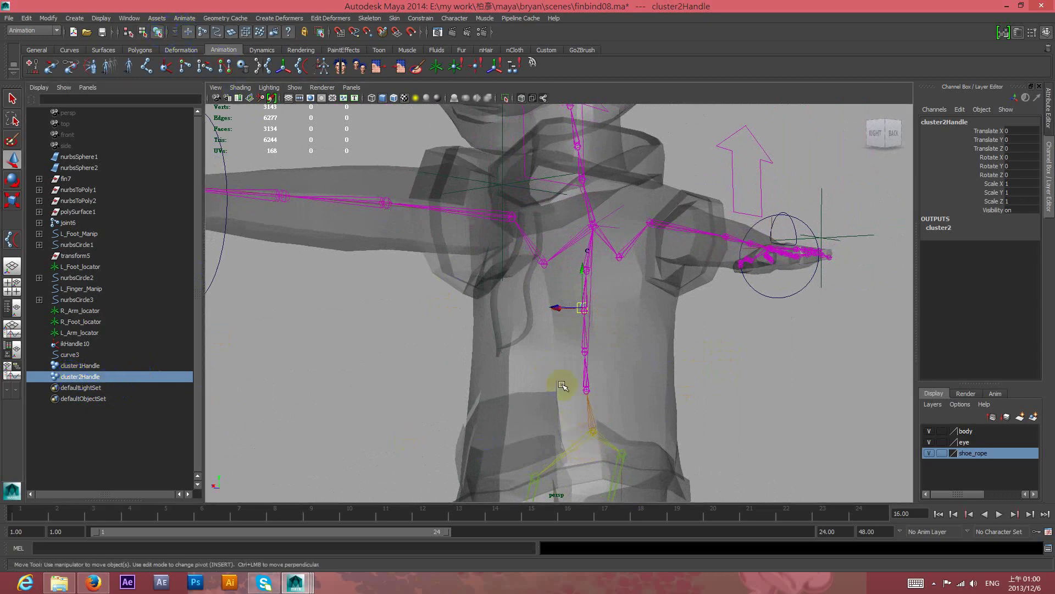
{"action": "left_click", "coordinate": [590, 416]}
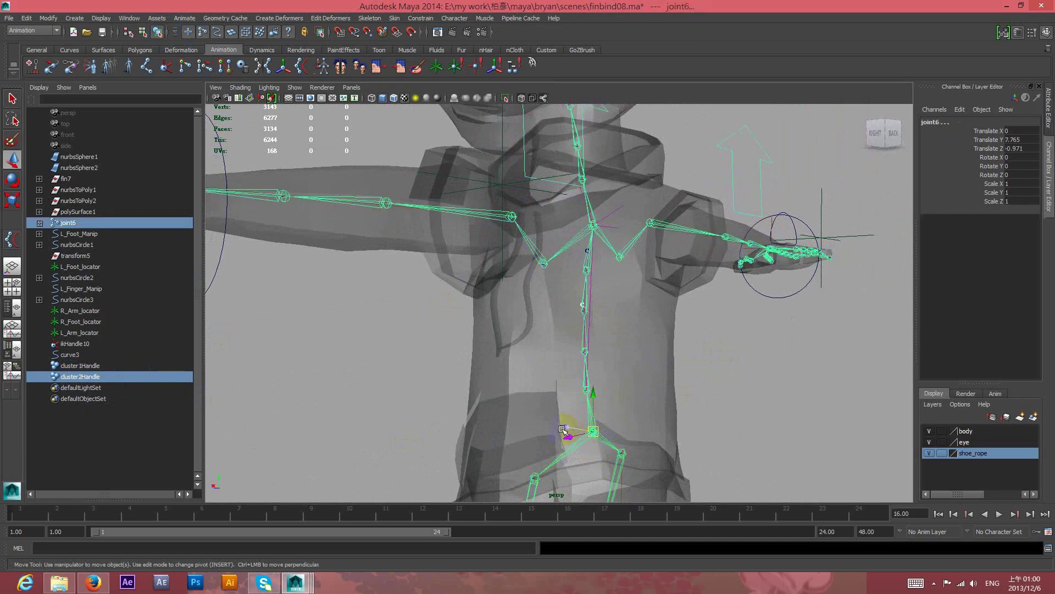
{"action": "key", "text": "p"}
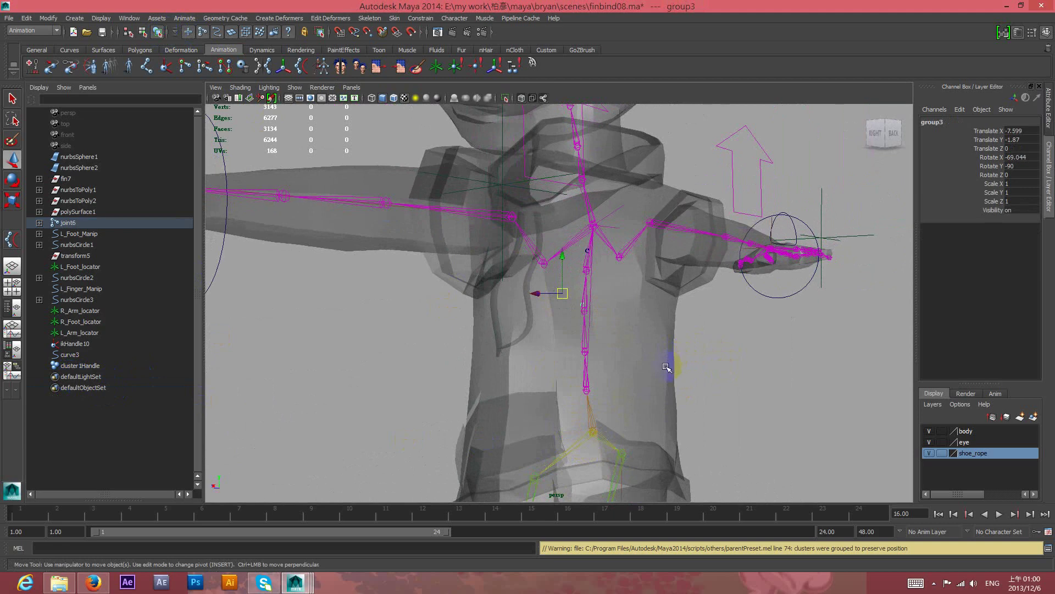
{"action": "left_click_drag", "start_coordinate": [724, 367], "coordinate": [707, 361], "text": "alt"}
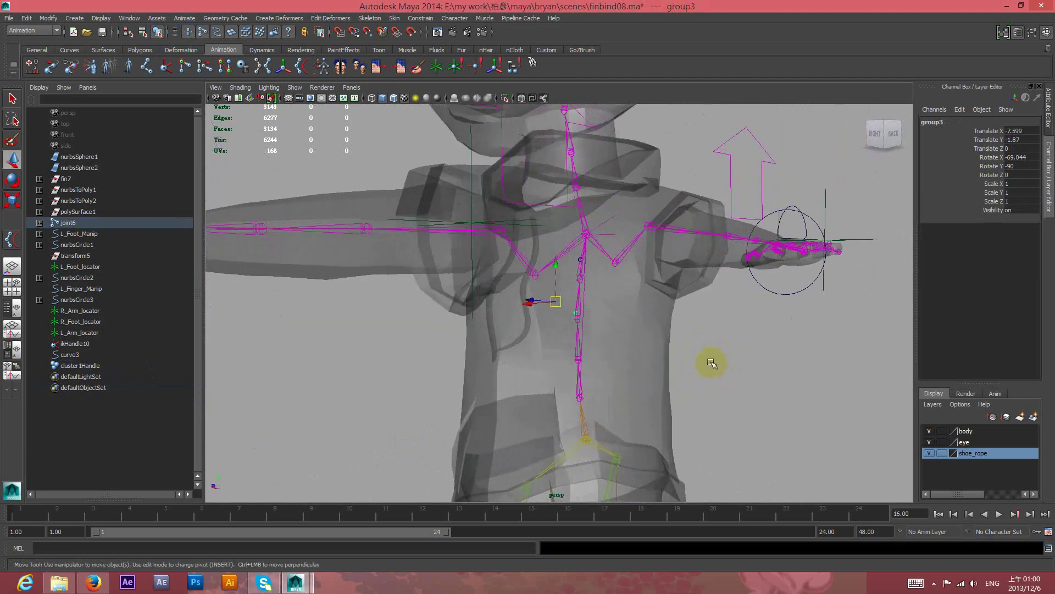
{"action": "left_click", "coordinate": [75, 18]}
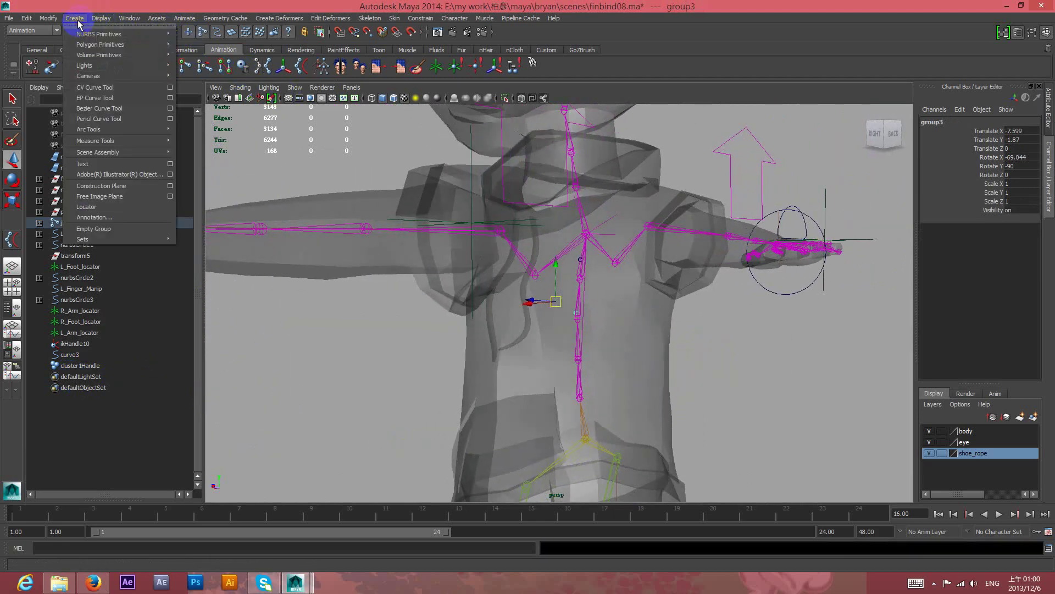
Create the letter 'S' as a text curve and frame the whole character
{"action": "left_click", "coordinate": [170, 163]}
{"action": "left_click_drag", "start_coordinate": [785, 86], "coordinate": [758, 85]}
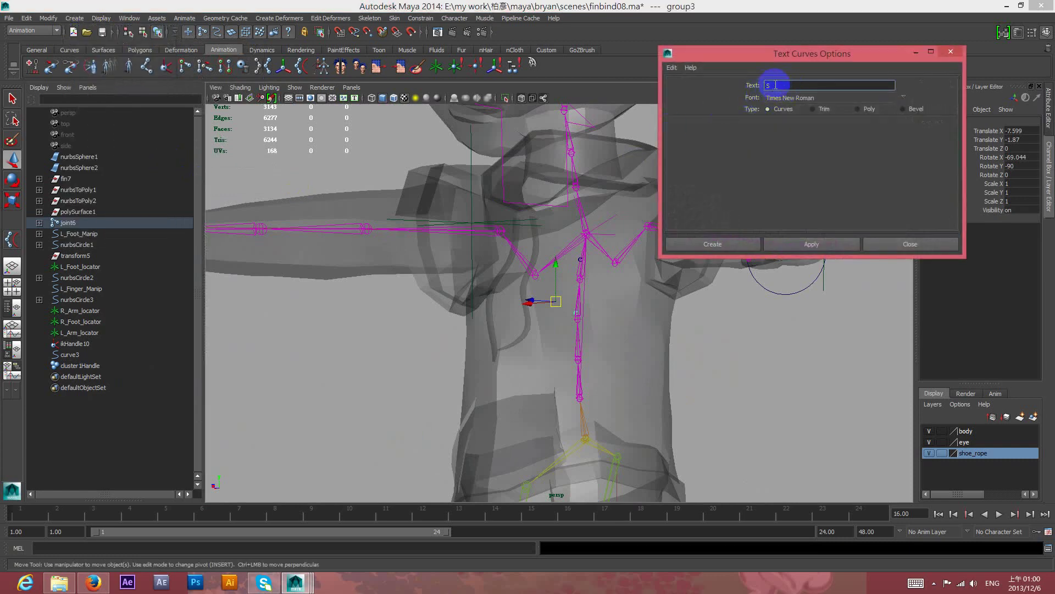
{"action": "left_click", "coordinate": [798, 243]}
{"action": "left_click", "coordinate": [904, 243]}
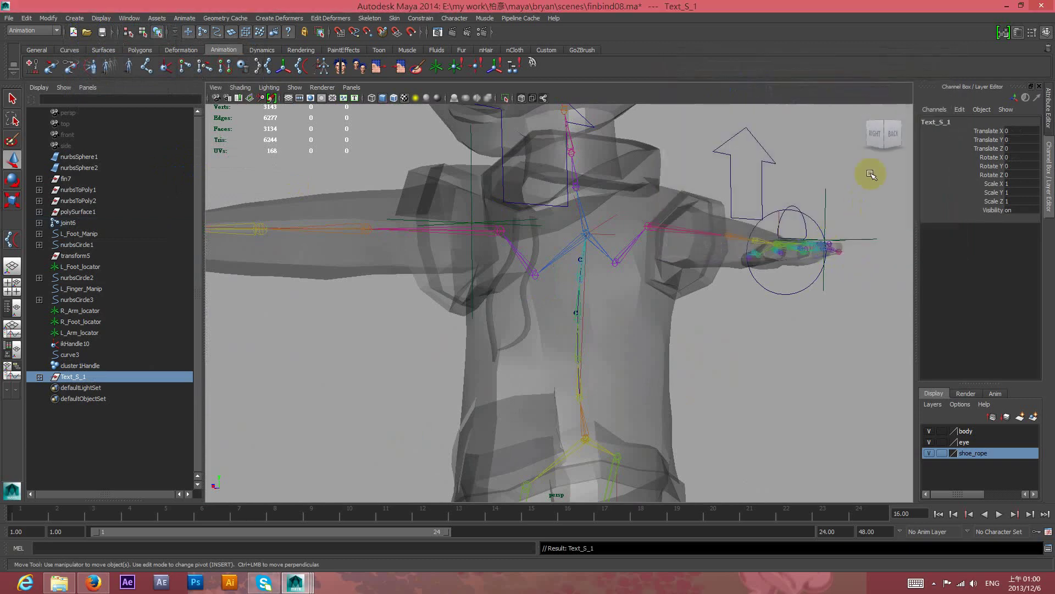
{"action": "right_click_drag", "start_coordinate": [729, 271], "coordinate": [689, 293], "text": "alt"}
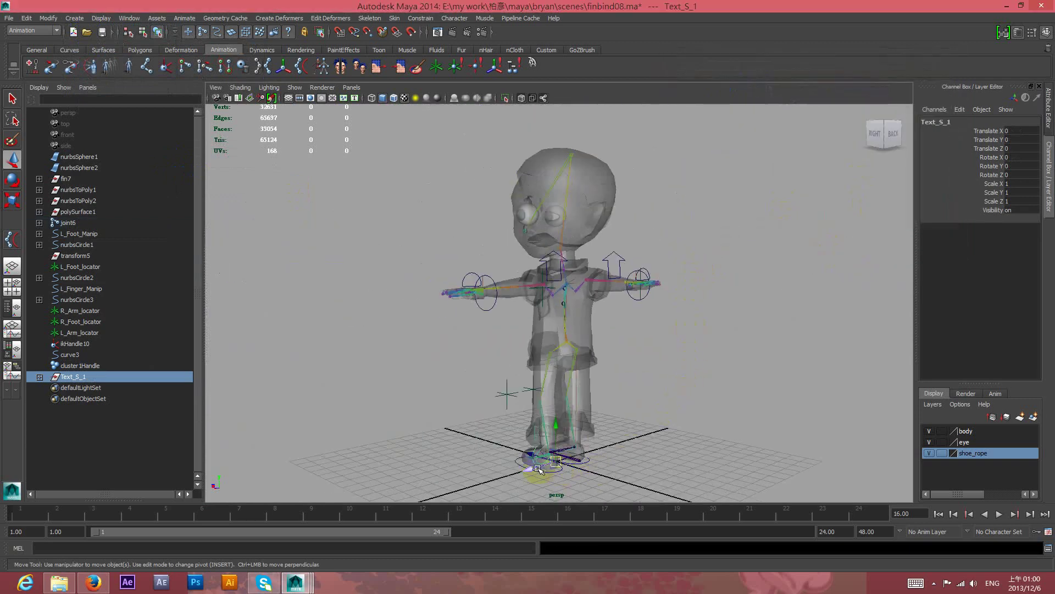
{"action": "mouse_move", "coordinate": [531, 475]}
{"action": "left_mouse_down", "text": "alt"}
{"action": "mouse_move", "coordinate": [681, 405]}
{"action": "mouse_move", "coordinate": [697, 412]}
{"action": "mouse_move", "coordinate": [532, 455]}
{"action": "mouse_move", "coordinate": [646, 352]}
{"action": "mouse_move", "coordinate": [605, 314]}
{"action": "left_mouse_up", "text": "alt"}
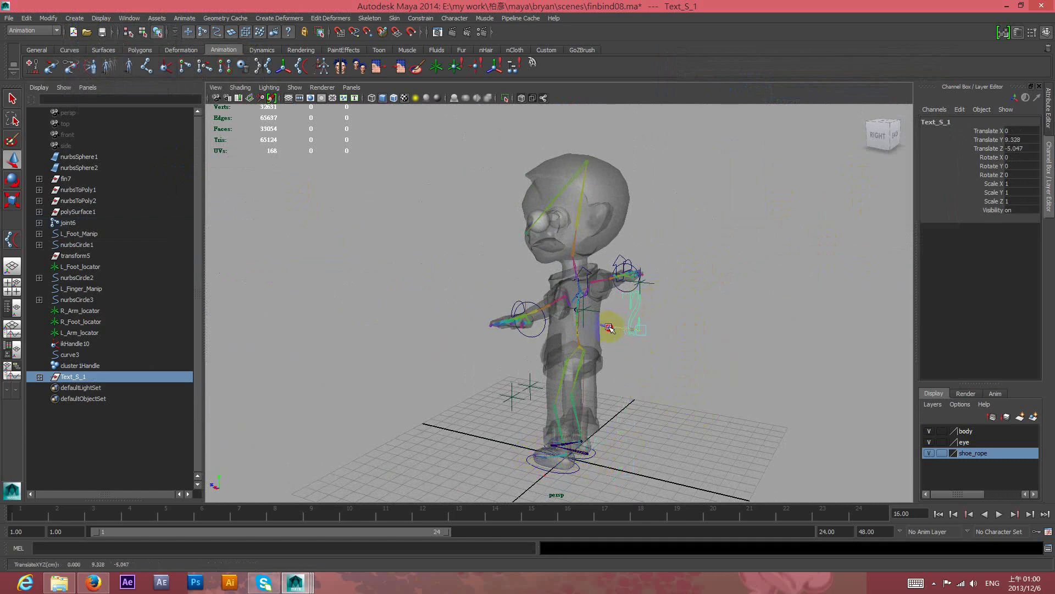
Rotate Text_S_1 to 90 in Y and raise it to Translate Y 10.839
{"action": "key", "text": "e"}
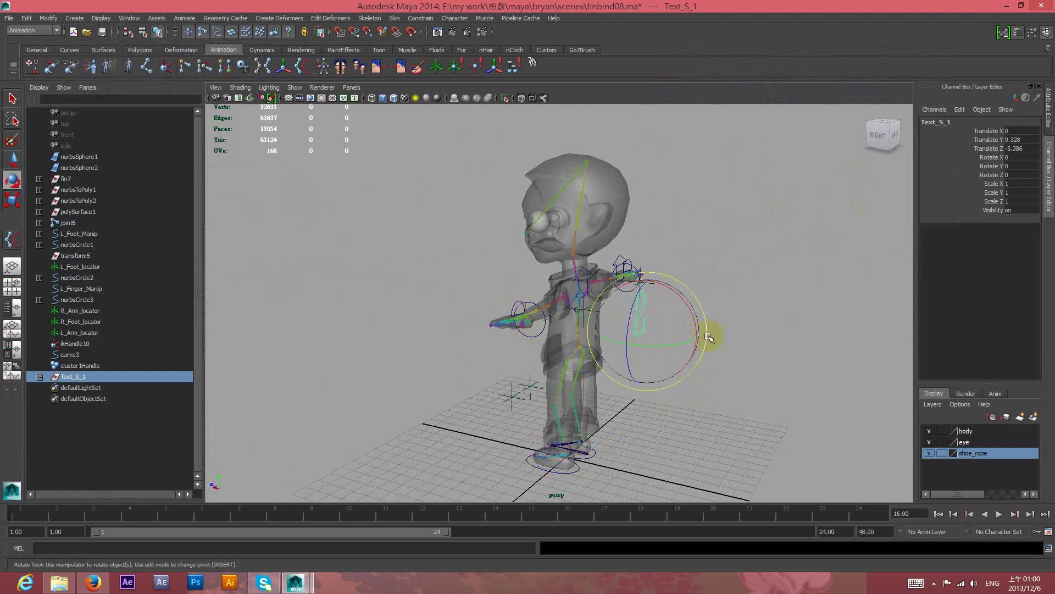
{"action": "mouse_move", "coordinate": [664, 345]}
{"action": "left_mouse_down"}
{"action": "mouse_move", "coordinate": [632, 347]}
{"action": "mouse_move", "coordinate": [679, 346]}
{"action": "left_mouse_up"}
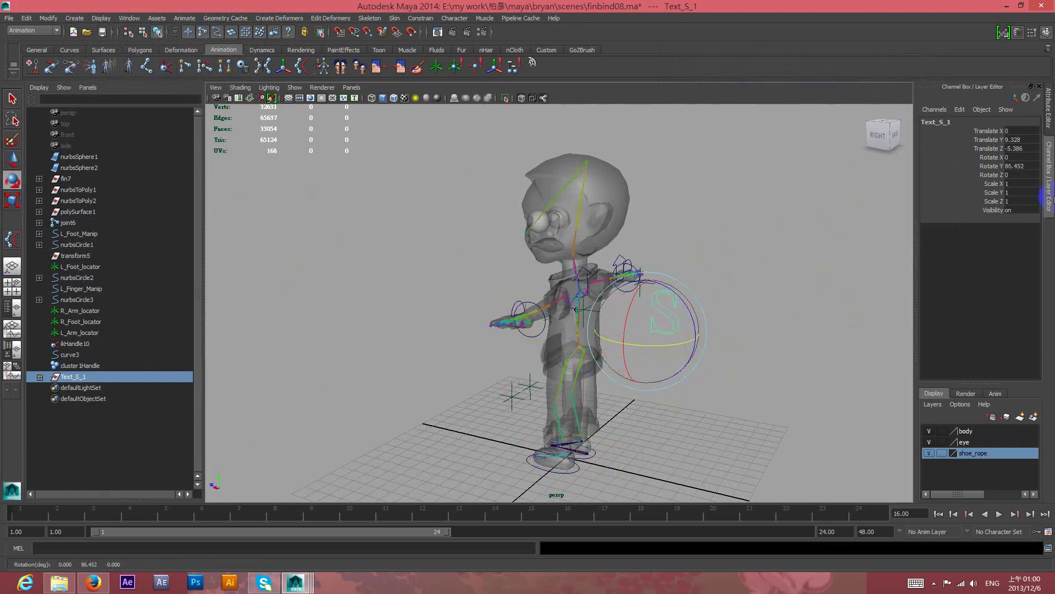
{"action": "left_click", "coordinate": [1020, 168]}
{"action": "type", "text": "90"}
{"action": "key", "text": "Return"}
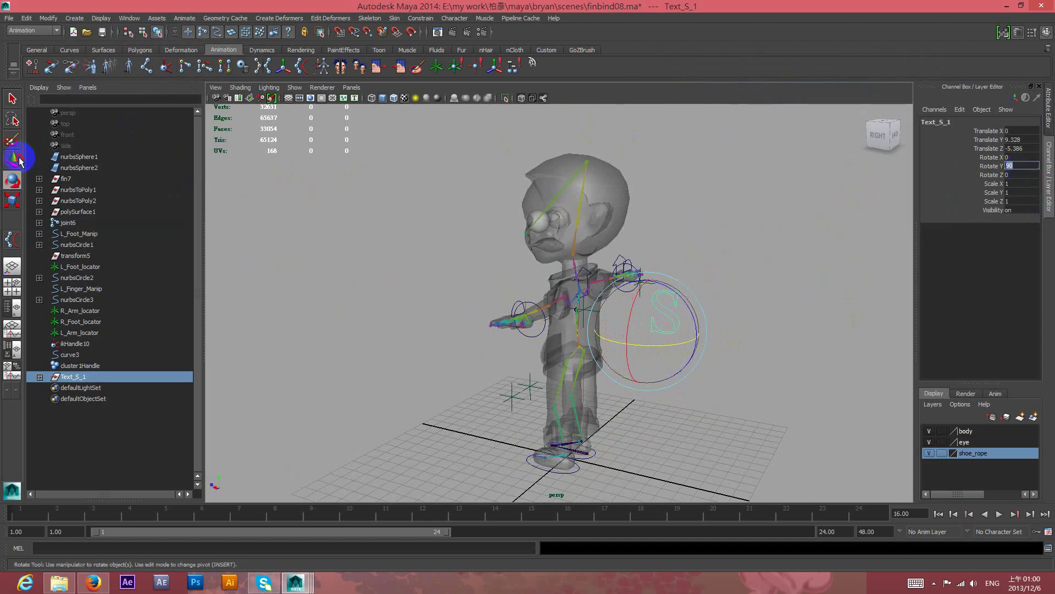
{"action": "left_click", "coordinate": [19, 161]}
{"action": "left_click_drag", "start_coordinate": [655, 349], "coordinate": [651, 269]}
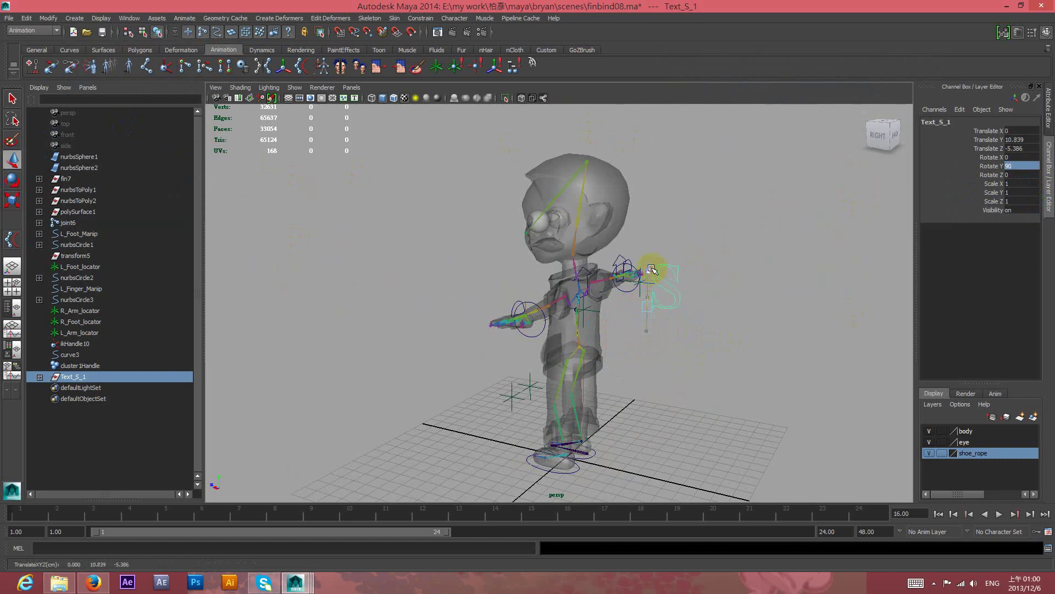
{"action": "left_click", "coordinate": [39, 376]}
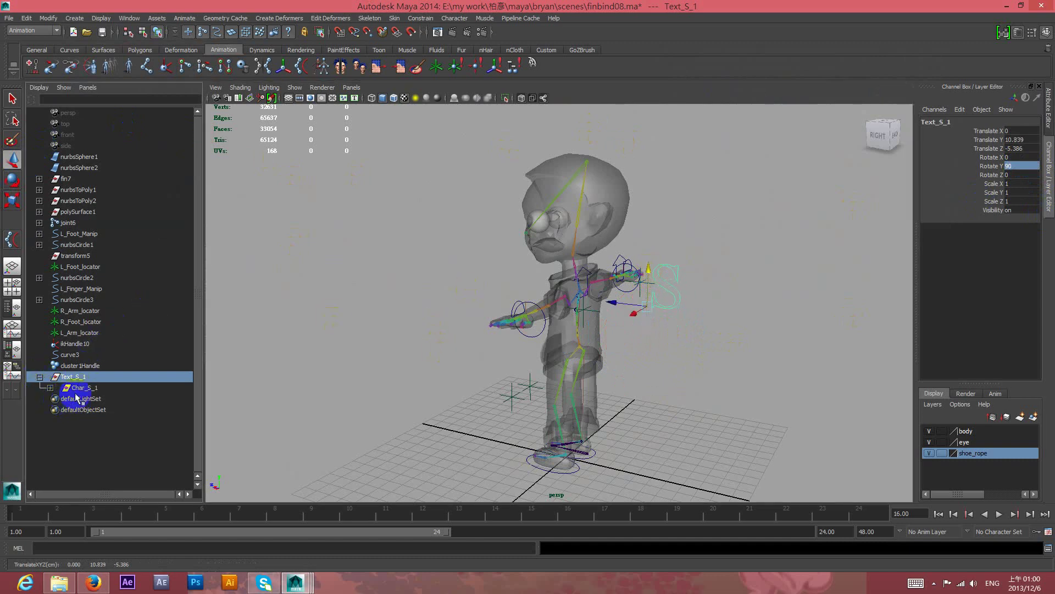
Ungroup curve4 and the Text_S_1 hierarchy in the Outliner
{"action": "left_click", "coordinate": [50, 388]}
{"action": "left_click", "coordinate": [92, 403]}
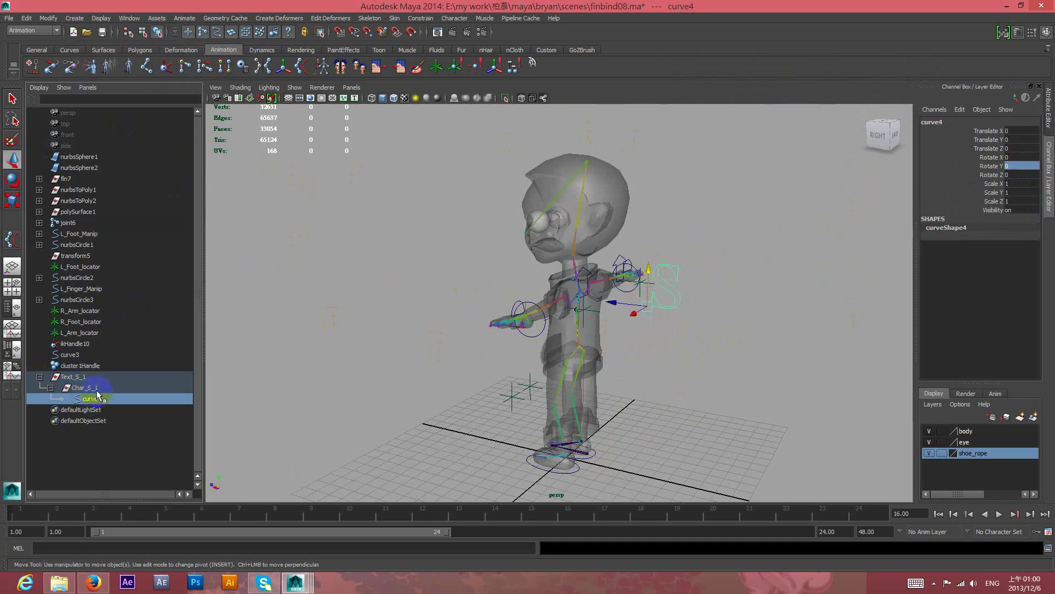
{"action": "left_click", "coordinate": [26, 18]}
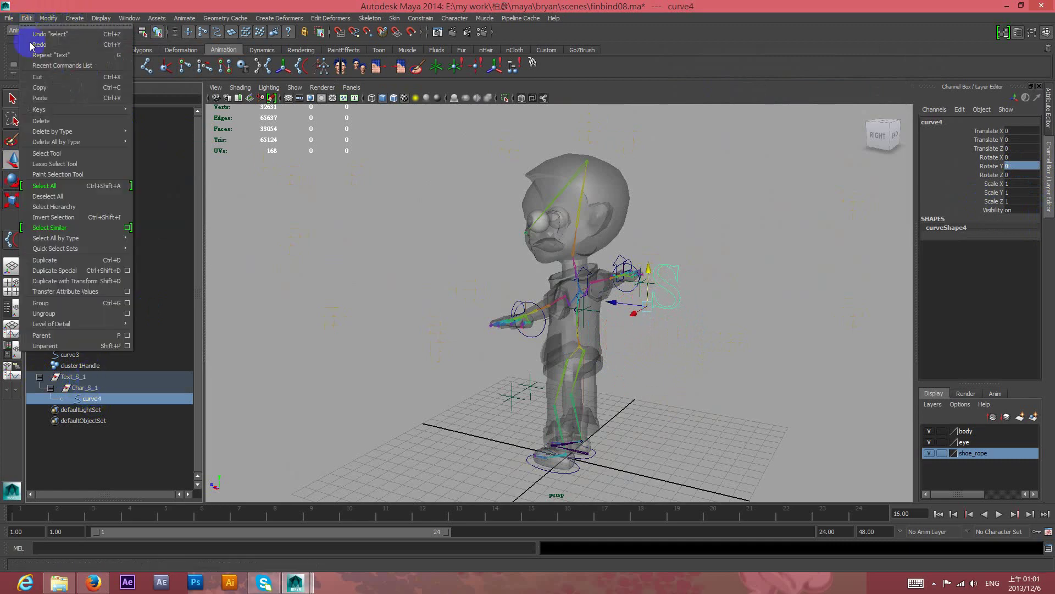
{"action": "left_click", "coordinate": [119, 315]}
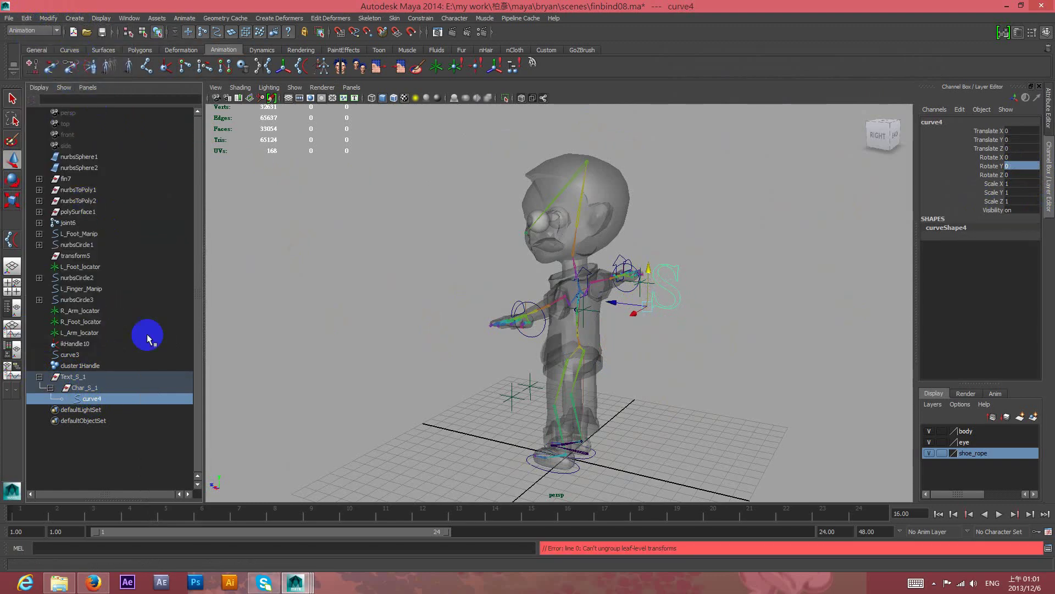
{"action": "left_click", "coordinate": [112, 379]}
{"action": "left_click", "coordinate": [94, 398], "text": "shift"}
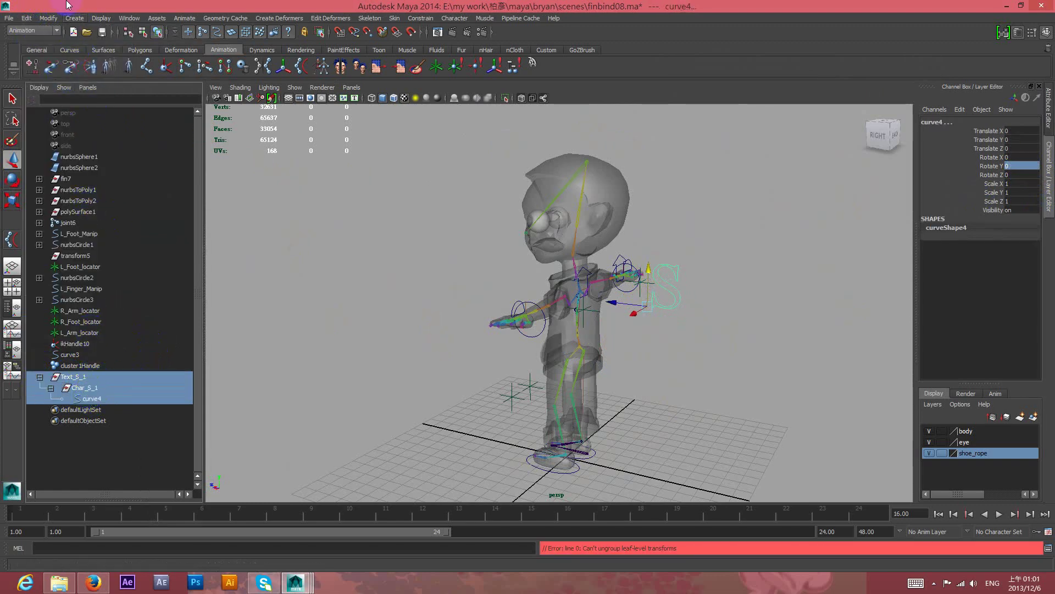
{"action": "left_click", "coordinate": [27, 18]}
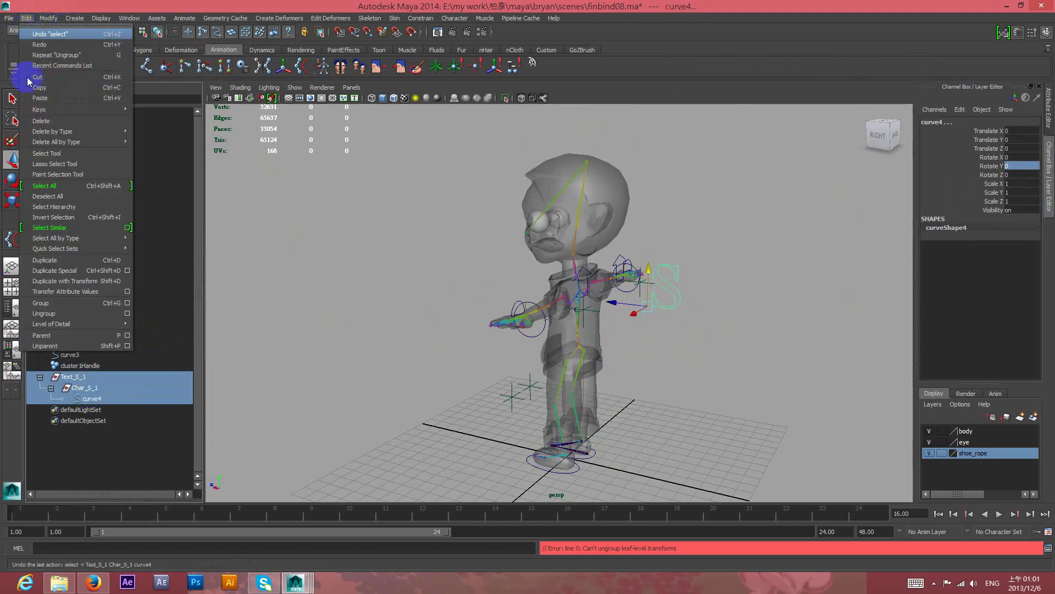
{"action": "left_click", "coordinate": [106, 315]}
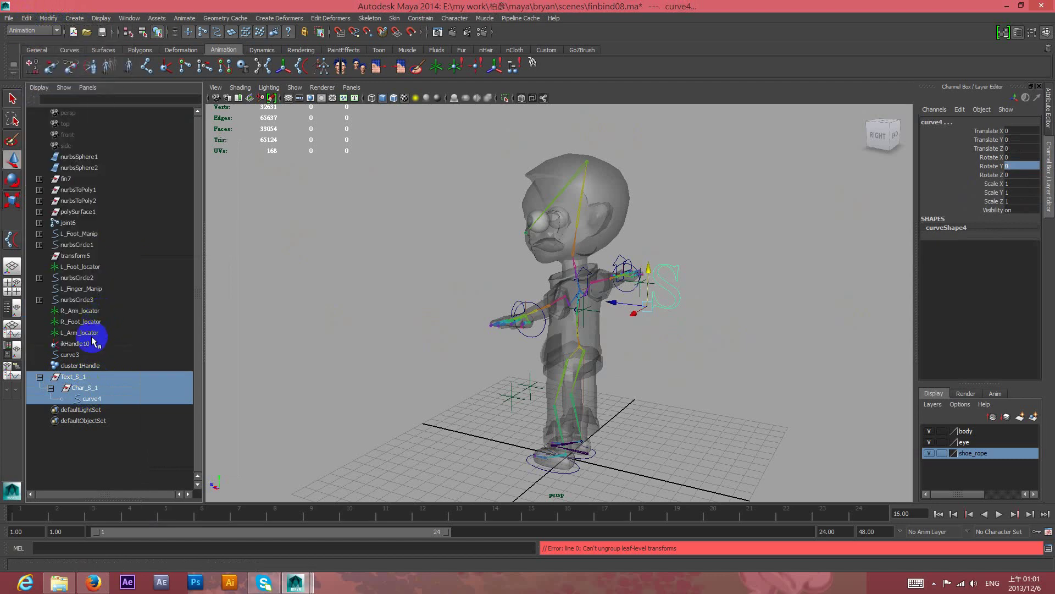
Unparent Char_S_1 and curve4, delete the leftover text groups, and select curve4
{"action": "left_click", "coordinate": [49, 18]}
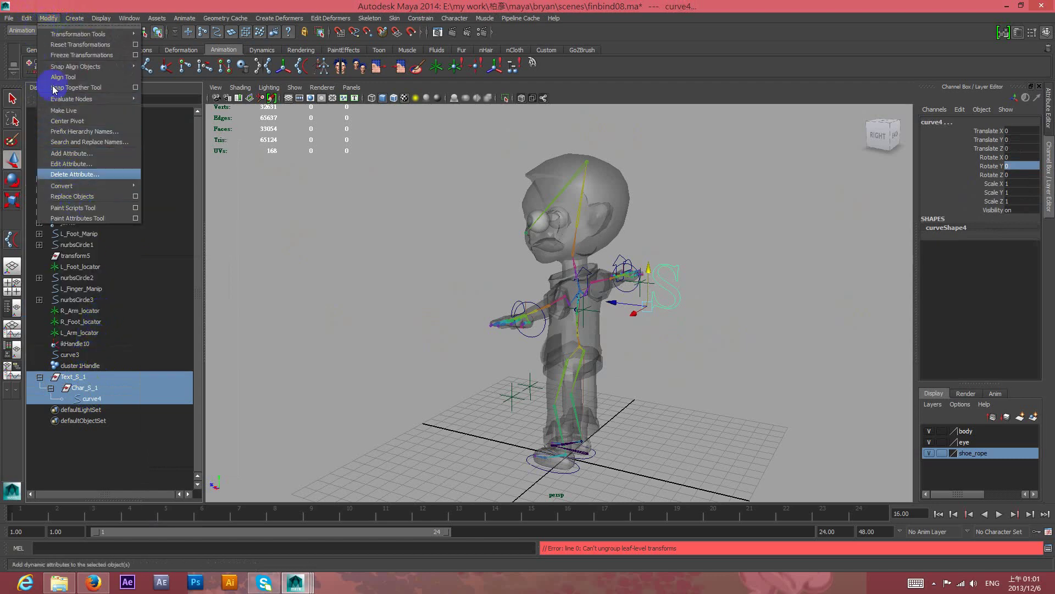
{"action": "left_click", "coordinate": [26, 19]}
{"action": "left_click", "coordinate": [85, 346]}
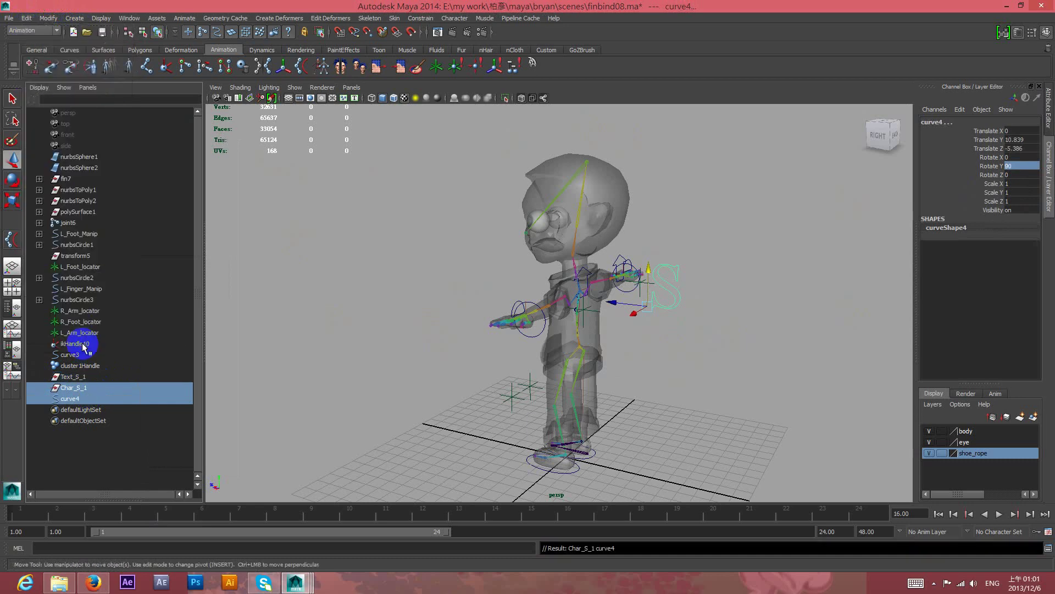
{"action": "left_click", "coordinate": [88, 388]}
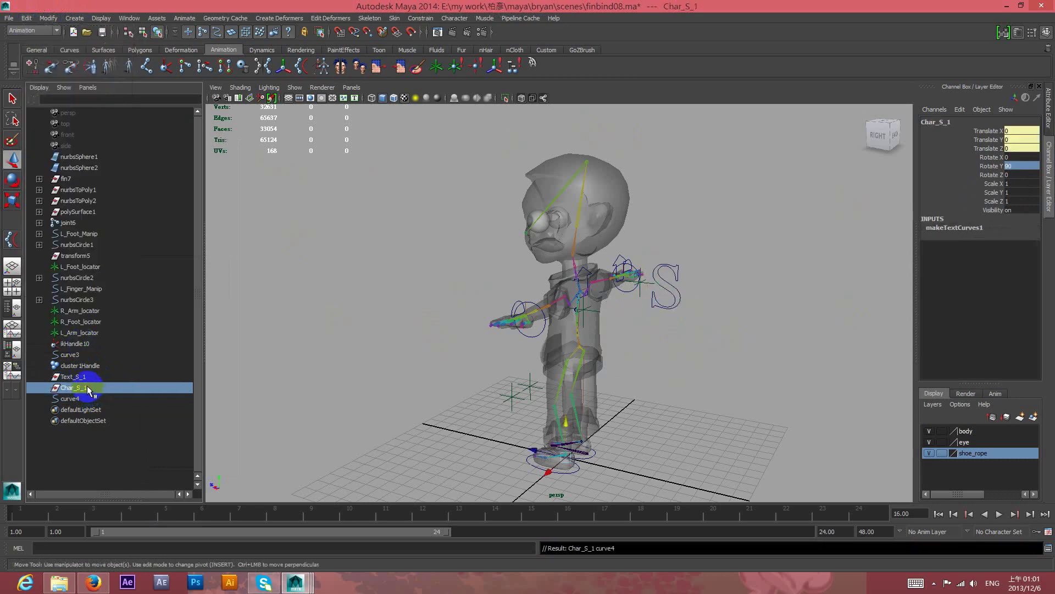
{"action": "key", "text": "Delete"}
{"action": "left_click", "coordinate": [74, 376]}
{"action": "key", "text": "Delete"}
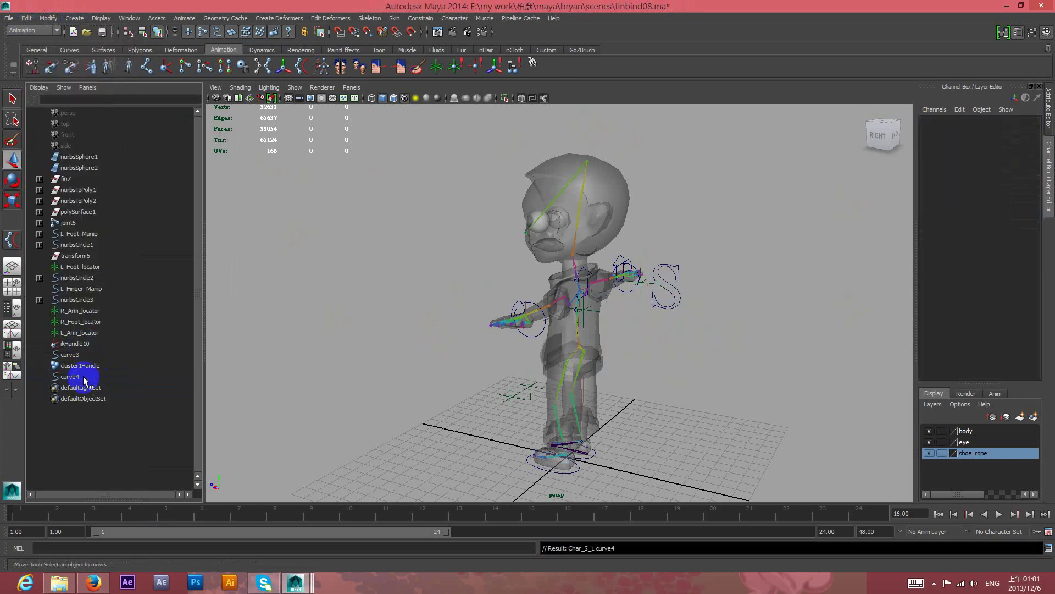
{"action": "left_click", "coordinate": [76, 378]}
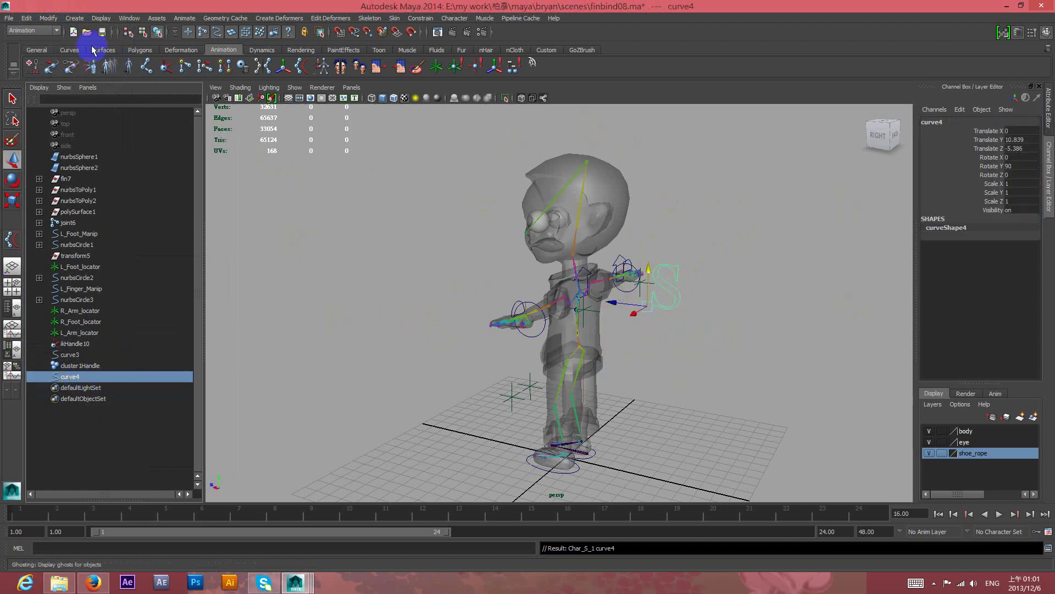
Center curve4's pivot and slide it along Z toward the body
{"action": "left_click", "coordinate": [48, 18]}
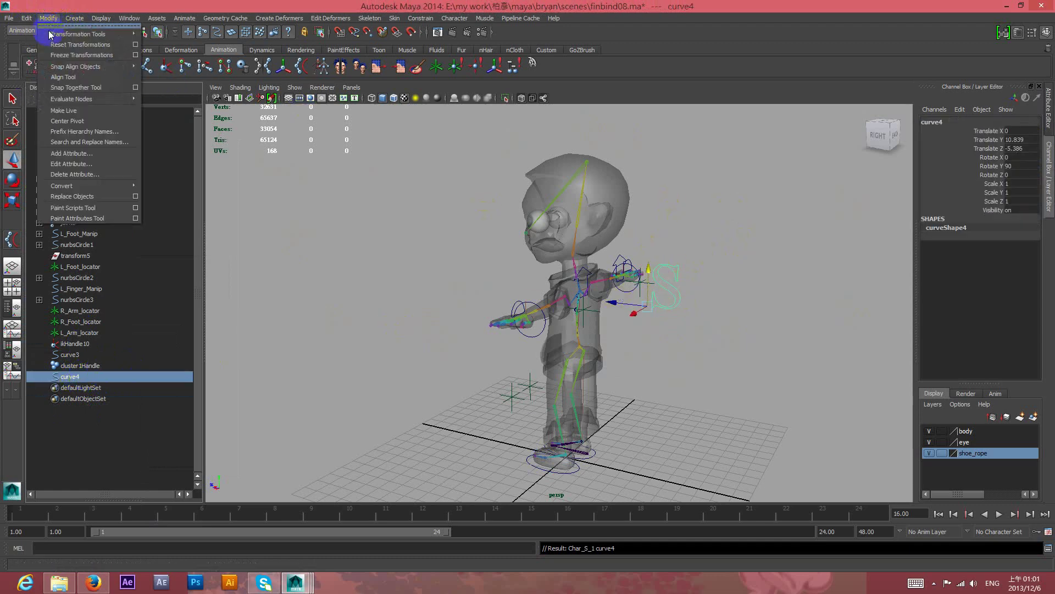
{"action": "left_click", "coordinate": [65, 120]}
{"action": "mouse_move", "coordinate": [639, 284]}
{"action": "left_mouse_down"}
{"action": "mouse_move", "coordinate": [622, 281]}
{"action": "mouse_move", "coordinate": [700, 281]}
{"action": "left_mouse_up"}
{"action": "mouse_move", "coordinate": [700, 282]}
{"action": "right_mouse_down", "text": "alt"}
{"action": "mouse_move", "coordinate": [702, 235]}
{"action": "mouse_move", "coordinate": [795, 237]}
{"action": "right_mouse_up", "text": "alt"}
{"action": "mouse_move", "coordinate": [780, 261]}
{"action": "left_mouse_down", "text": "alt"}
{"action": "mouse_move", "coordinate": [695, 306]}
{"action": "mouse_move", "coordinate": [718, 275]}
{"action": "mouse_move", "coordinate": [743, 291]}
{"action": "mouse_move", "coordinate": [671, 271]}
{"action": "left_mouse_up", "text": "alt"}
Scale the S curve uniformly to 0.58 and nudge it to the shoulder
{"action": "left_click", "coordinate": [12, 201]}
{"action": "left_click_drag", "start_coordinate": [597, 284], "coordinate": [574, 286]}
{"action": "mouse_move", "coordinate": [768, 236]}
{"action": "left_mouse_down", "text": "alt"}
{"action": "mouse_move", "coordinate": [793, 255]}
{"action": "mouse_move", "coordinate": [785, 240]}
{"action": "mouse_move", "coordinate": [751, 264]}
{"action": "left_mouse_up", "text": "alt"}
{"action": "key", "text": "w"}
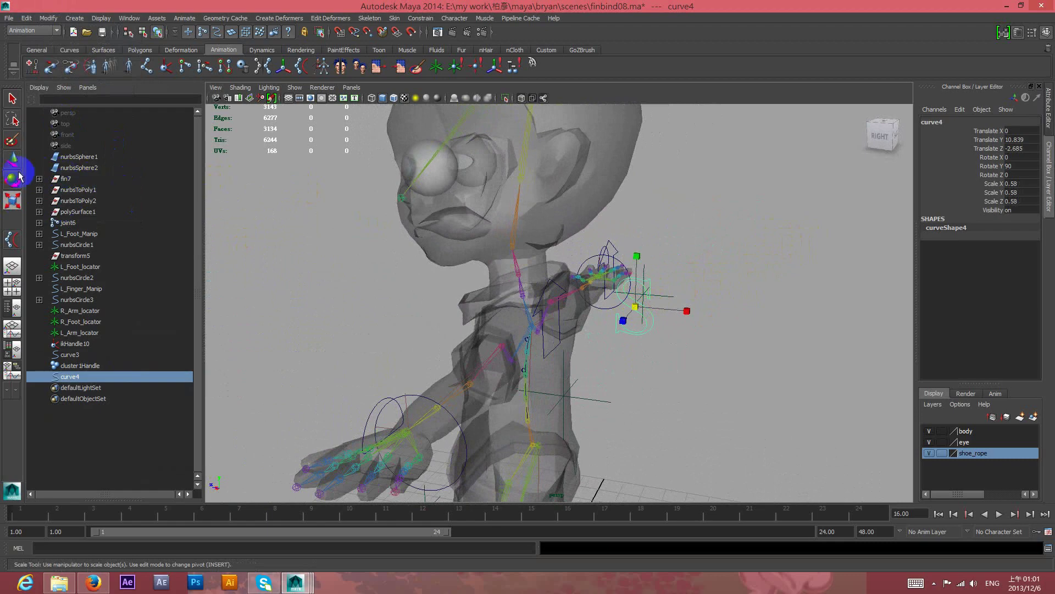
{"action": "left_click_drag", "start_coordinate": [602, 304], "coordinate": [592, 304]}
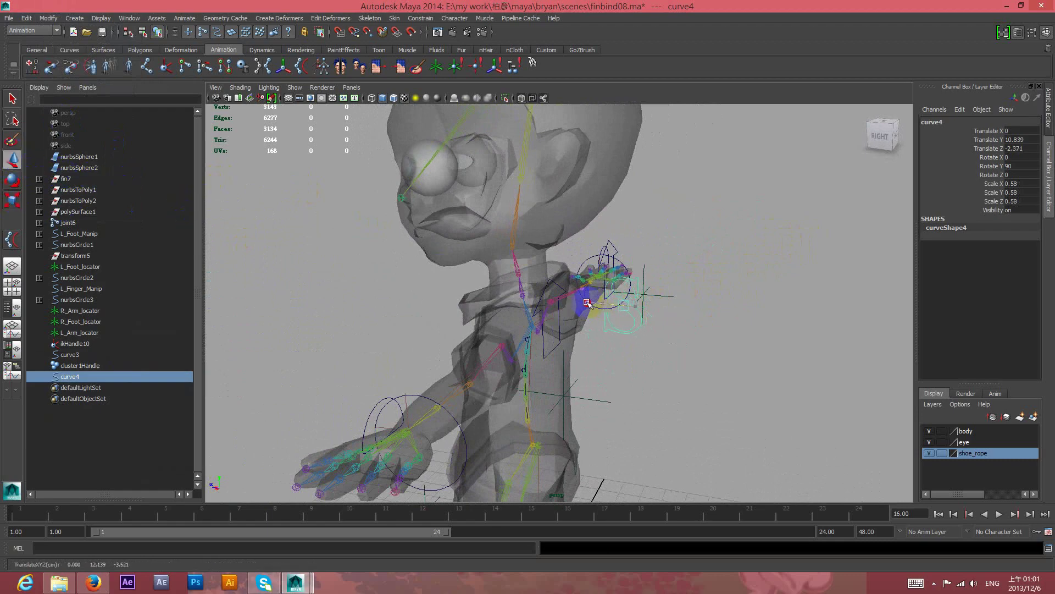
{"action": "mouse_move", "coordinate": [723, 297]}
{"action": "left_mouse_down", "text": "alt"}
{"action": "mouse_move", "coordinate": [724, 283]}
{"action": "mouse_move", "coordinate": [704, 308]}
{"action": "mouse_move", "coordinate": [730, 313]}
{"action": "mouse_move", "coordinate": [687, 318]}
{"action": "mouse_move", "coordinate": [720, 291]}
{"action": "mouse_move", "coordinate": [707, 299]}
{"action": "left_mouse_up", "text": "alt"}
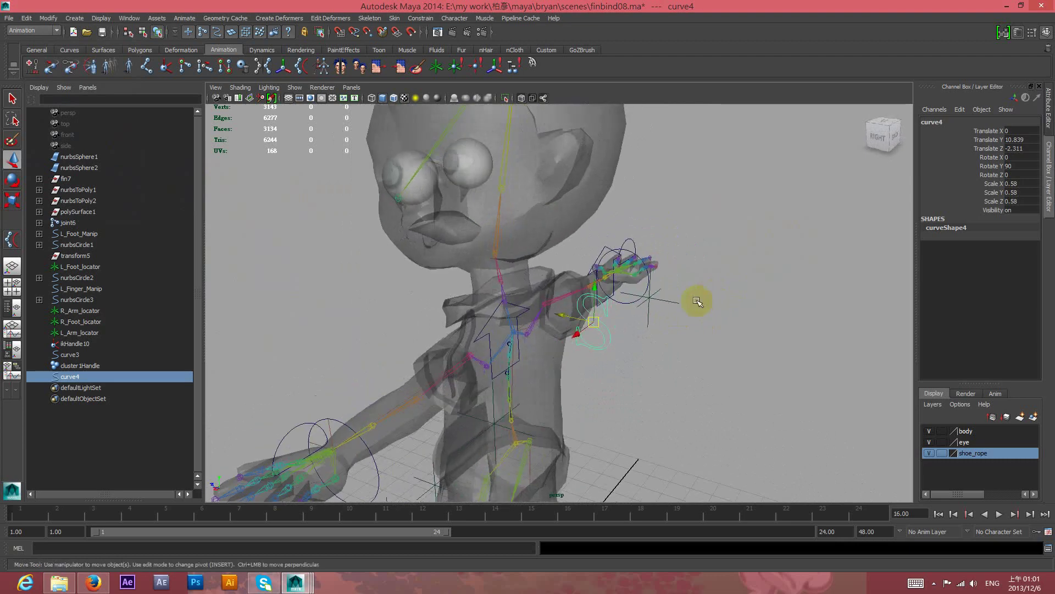
Freeze the S curve's transformations so its channels read zero
{"action": "left_click", "coordinate": [48, 18]}
{"action": "mouse_move", "coordinate": [75, 66]}
{"action": "left_click", "coordinate": [81, 55]}
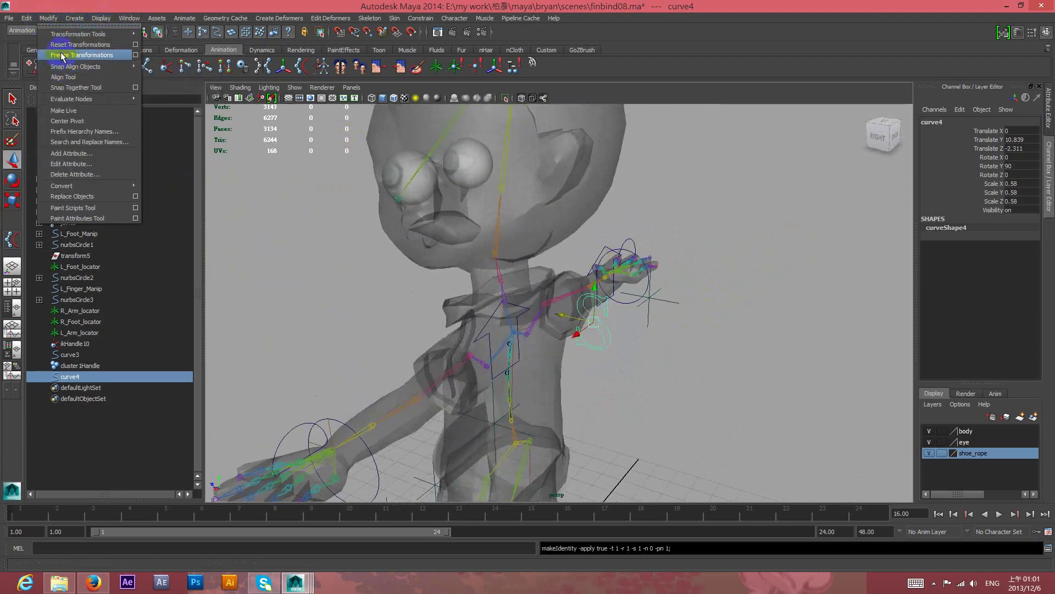
{"action": "left_click_drag", "start_coordinate": [731, 327], "coordinate": [732, 308], "text": "alt"}
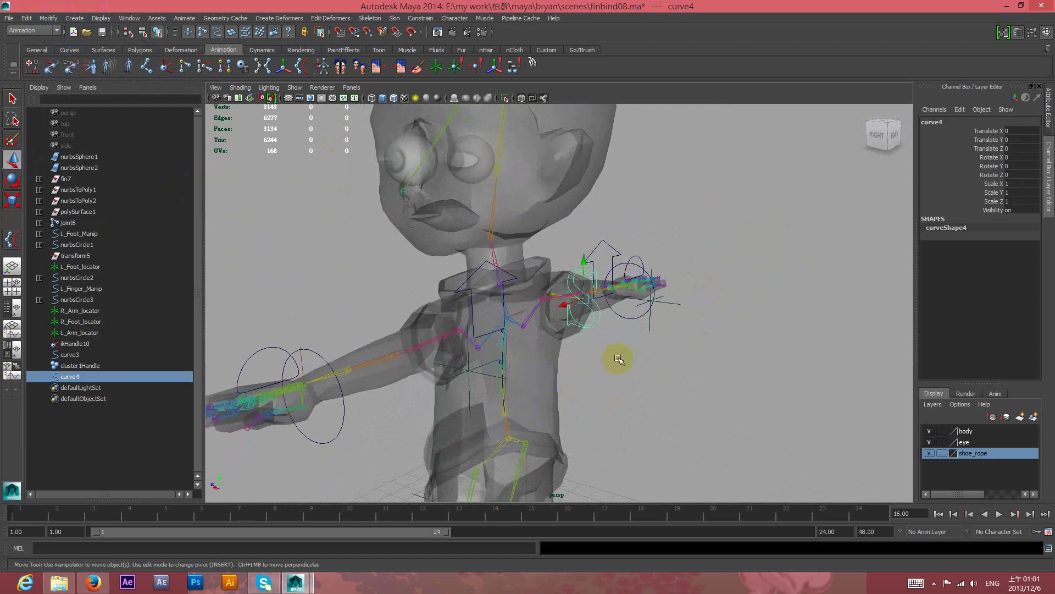
Zoom in on the neck, select only curve4, and edit its name field
{"action": "scroll", "coordinate": [619, 358], "scroll_direction": "up", "scroll_amount": 3}
{"action": "scroll", "coordinate": [634, 398], "scroll_direction": "up", "scroll_amount": 1}
{"action": "scroll", "coordinate": [648, 400], "scroll_direction": "up", "scroll_amount": 2}
{"action": "scroll", "coordinate": [654, 395], "scroll_direction": "up", "scroll_amount": 1}
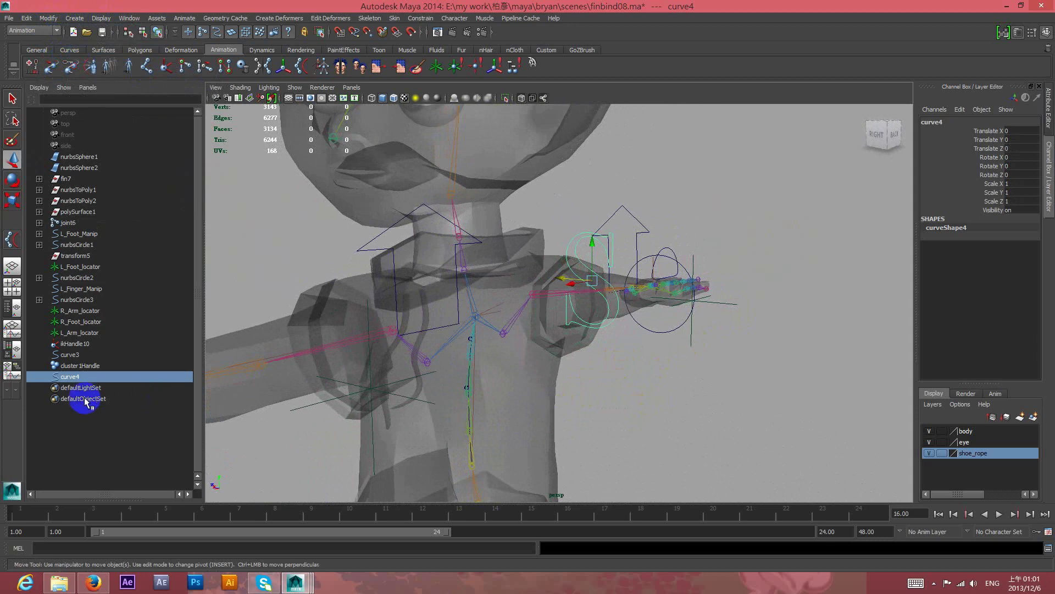
{"action": "left_click", "coordinate": [82, 365]}
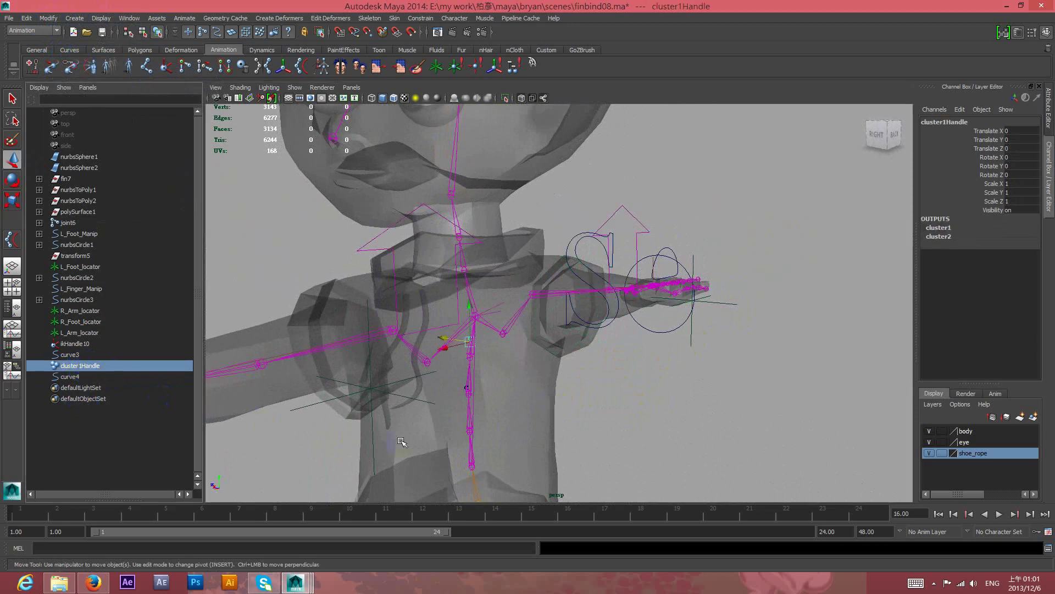
{"action": "left_click_drag", "start_coordinate": [619, 419], "coordinate": [636, 401], "text": "alt"}
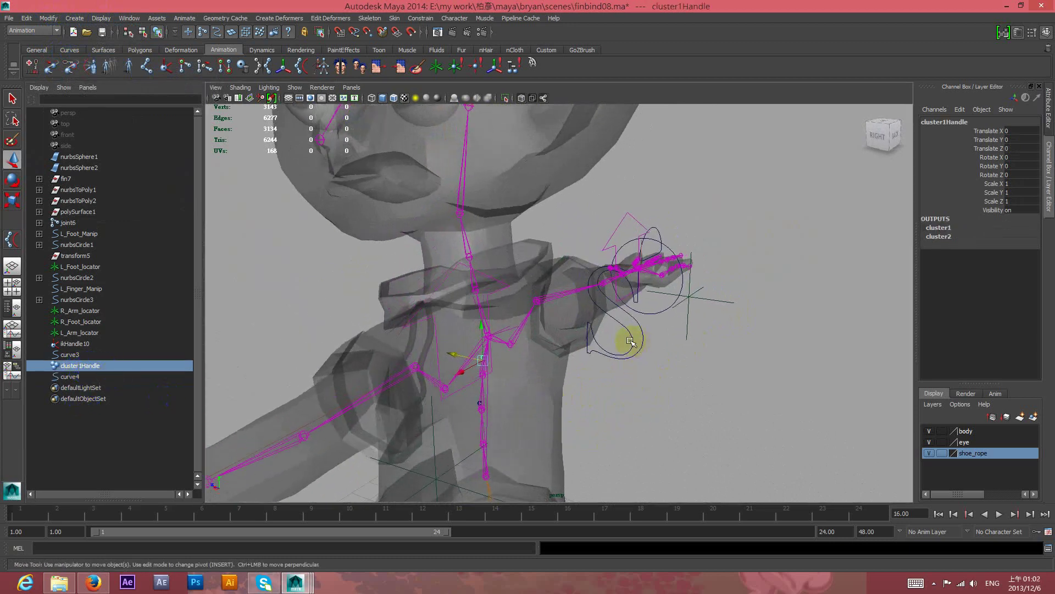
{"action": "left_click", "coordinate": [626, 341], "text": "shift"}
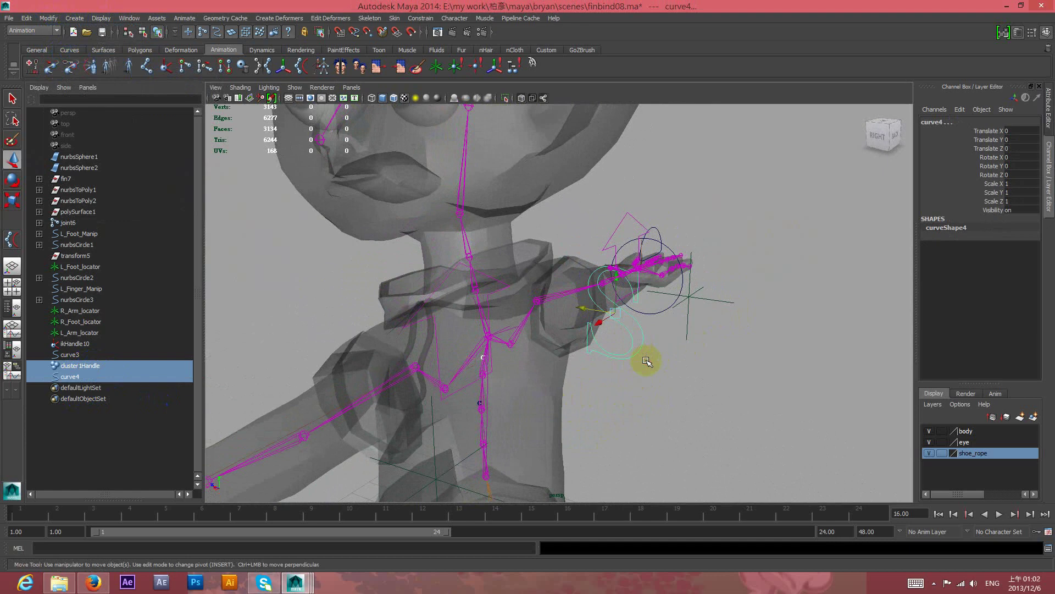
{"action": "left_click", "coordinate": [729, 388]}
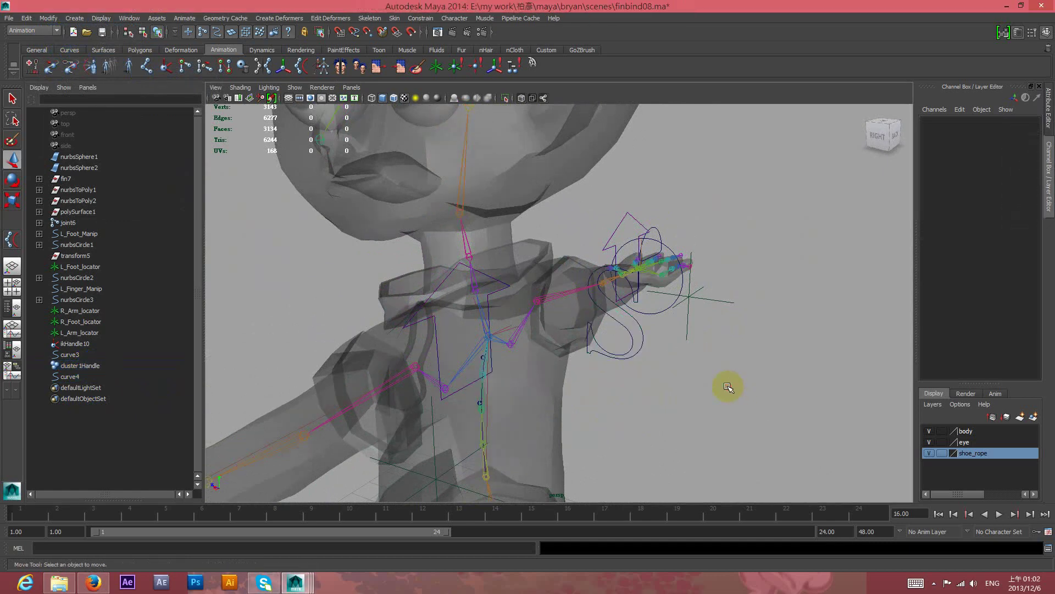
{"action": "left_click", "coordinate": [641, 357]}
{"action": "left_click", "coordinate": [954, 120]}
{"action": "type", "text": "Spin_Manip"}
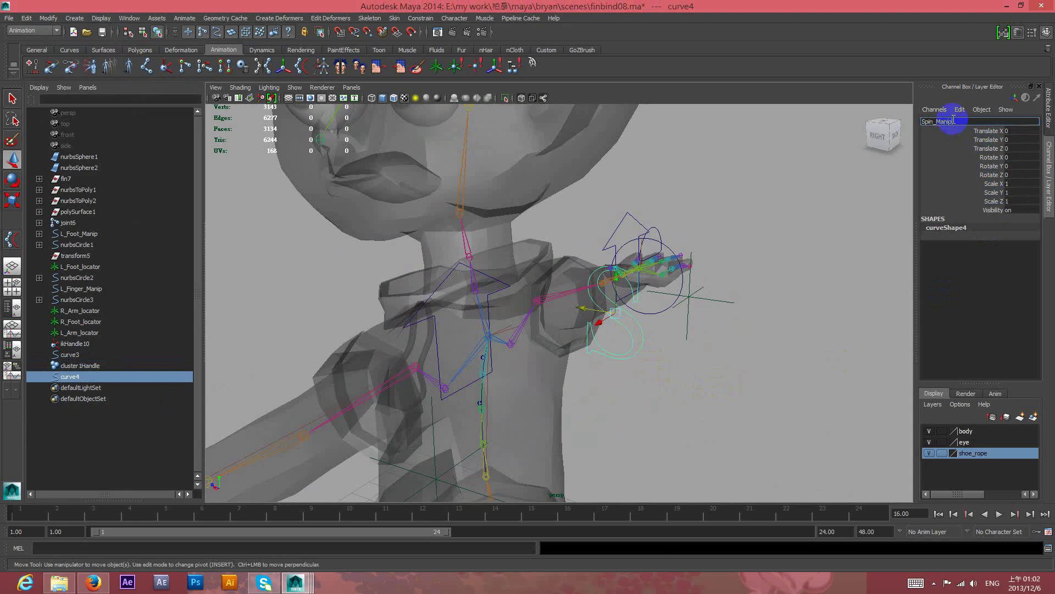
Commit the name Spin_Manip and orbit around the neck rig
{"action": "key", "text": "Return"}
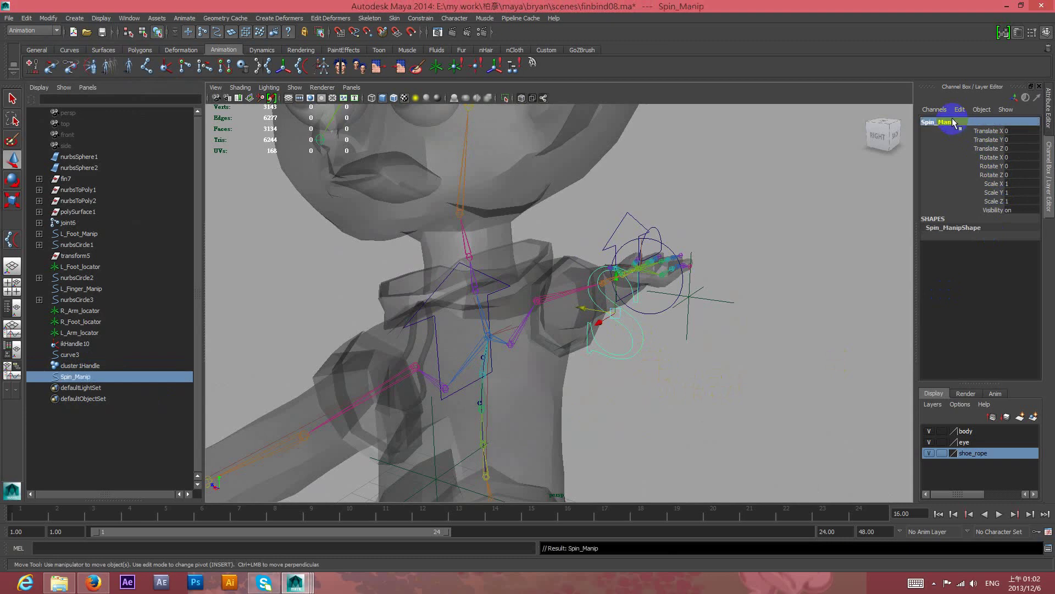
{"action": "left_click_drag", "start_coordinate": [690, 349], "coordinate": [693, 353], "text": "alt"}
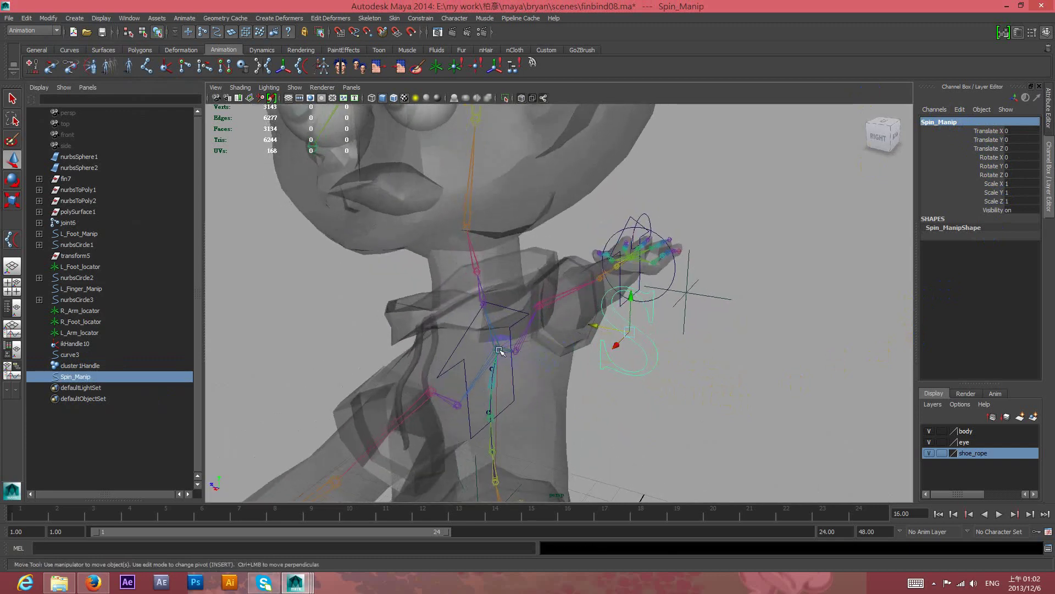
{"action": "mouse_move", "coordinate": [531, 374]}
{"action": "left_mouse_down", "text": "alt"}
{"action": "mouse_move", "coordinate": [596, 400]}
{"action": "mouse_move", "coordinate": [496, 336]}
{"action": "left_mouse_up", "text": "alt"}
{"action": "mouse_move", "coordinate": [744, 392]}
{"action": "left_mouse_down", "text": "alt"}
{"action": "mouse_move", "coordinate": [745, 377]}
{"action": "mouse_move", "coordinate": [744, 391]}
{"action": "left_mouse_up", "text": "alt"}
Snap Spin_Manip's pivot onto the neck joint using point snapping
{"action": "key", "text": "Insert"}
{"action": "left_click", "coordinate": [368, 32]}
{"action": "left_click_drag", "start_coordinate": [620, 339], "coordinate": [489, 354]}
{"action": "key", "text": "Insert"}
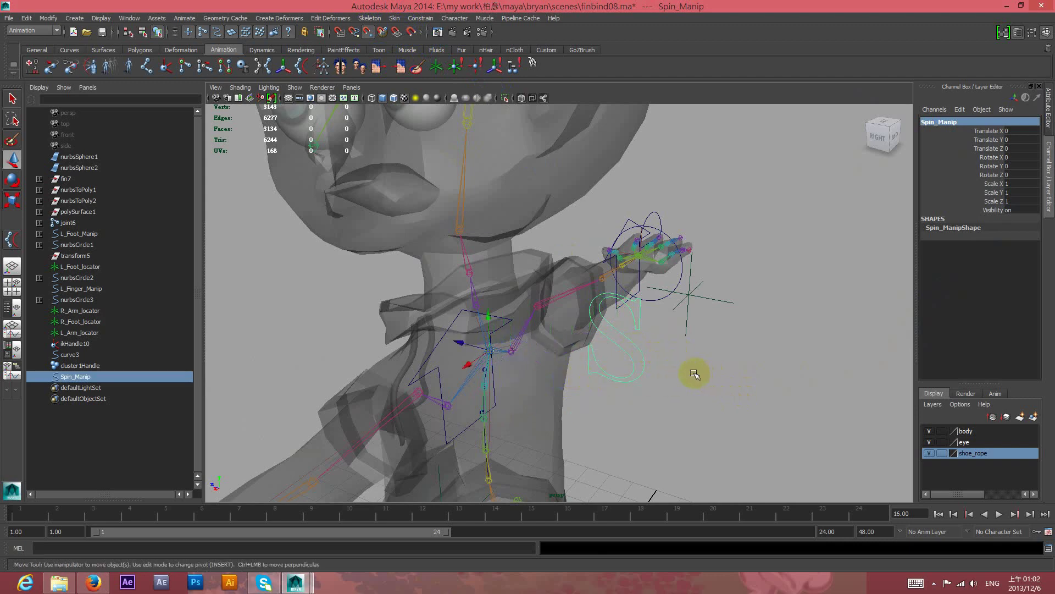
Parent cluster1Handle under the Spin_Manip S control
{"action": "left_click", "coordinate": [76, 365]}
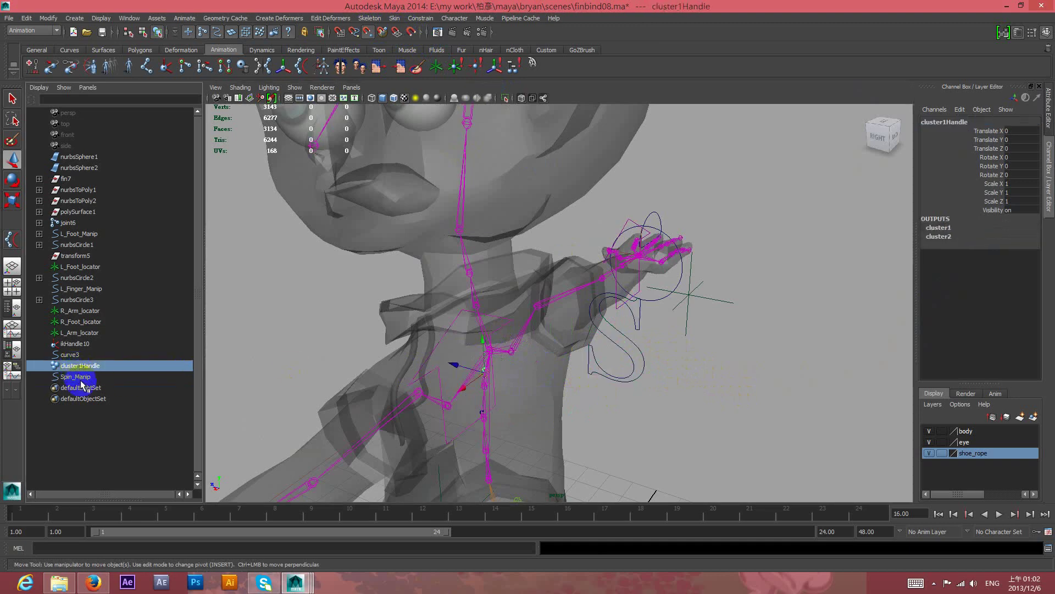
{"action": "left_click", "coordinate": [81, 378], "text": "ctrl"}
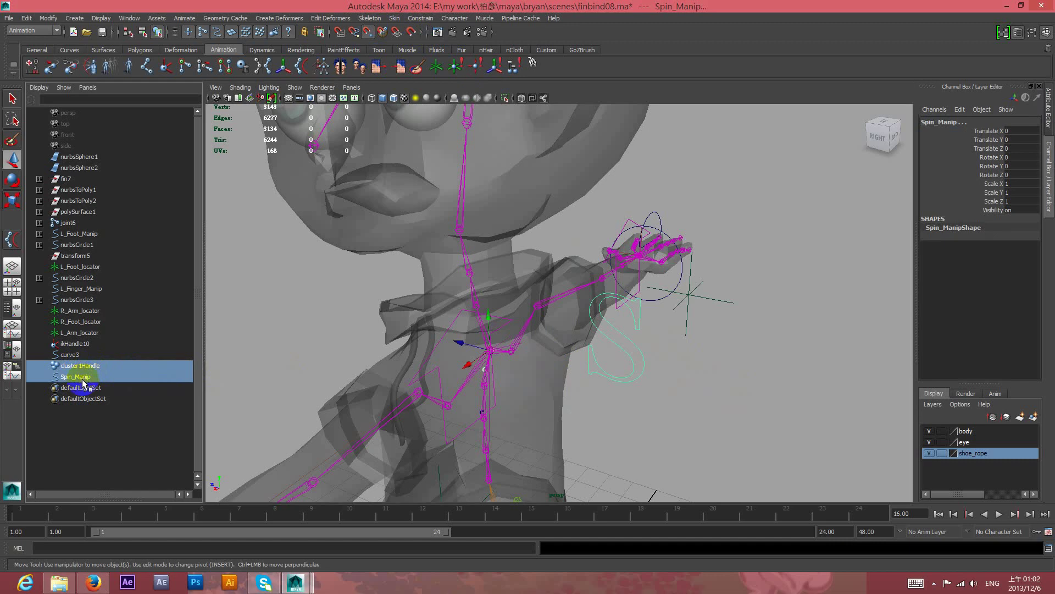
{"action": "key", "text": "p"}
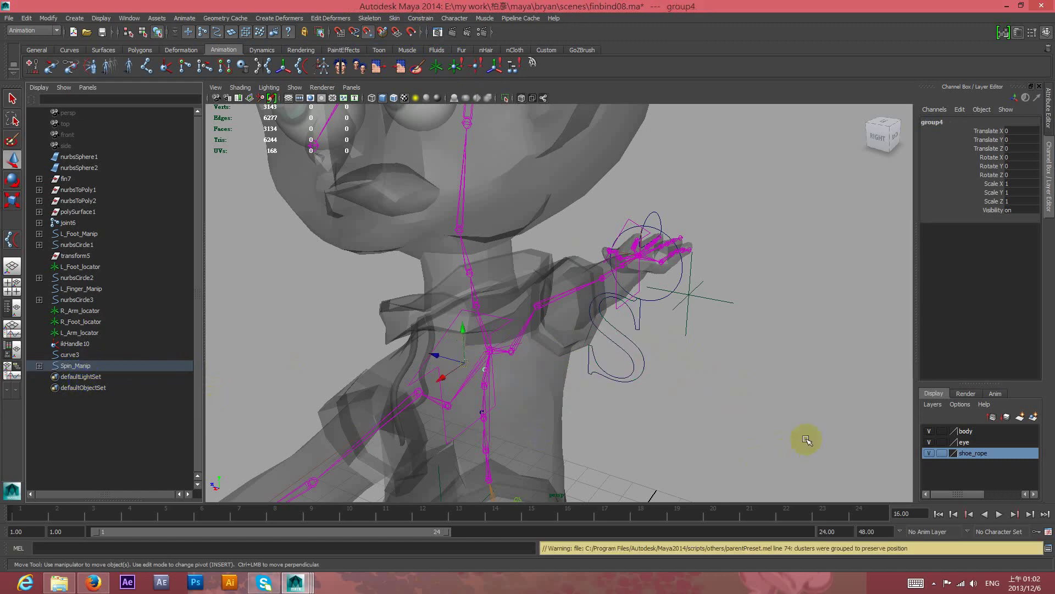
Test-move Spin_Manip down and up to check the spine follows, undoing each move
{"action": "left_click", "coordinate": [766, 389]}
{"action": "left_click_drag", "start_coordinate": [764, 389], "coordinate": [699, 372], "text": "alt"}
{"action": "left_click", "coordinate": [617, 343]}
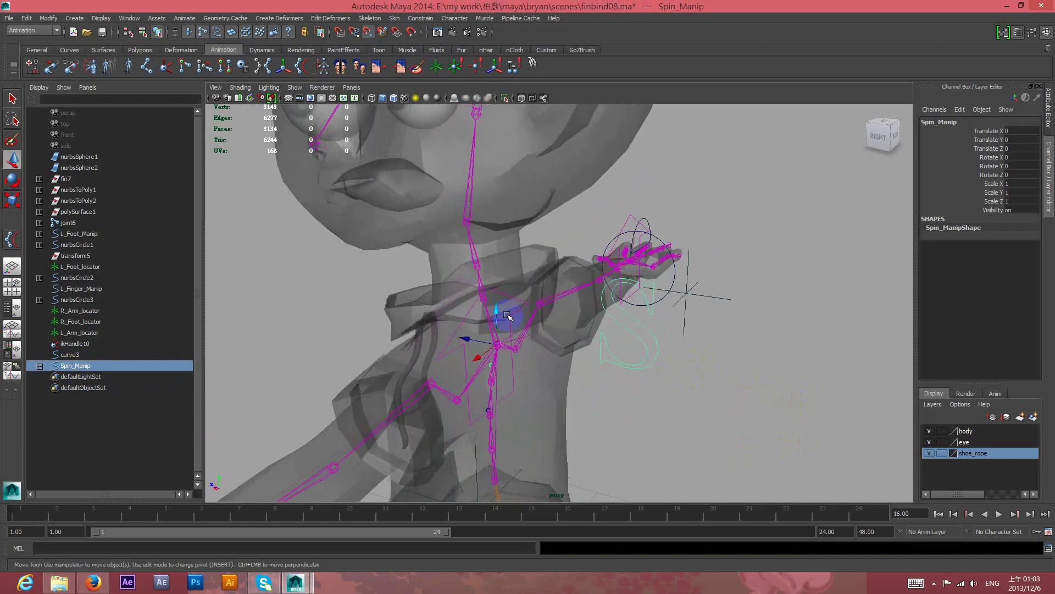
{"action": "left_click_drag", "start_coordinate": [473, 334], "coordinate": [472, 345]}
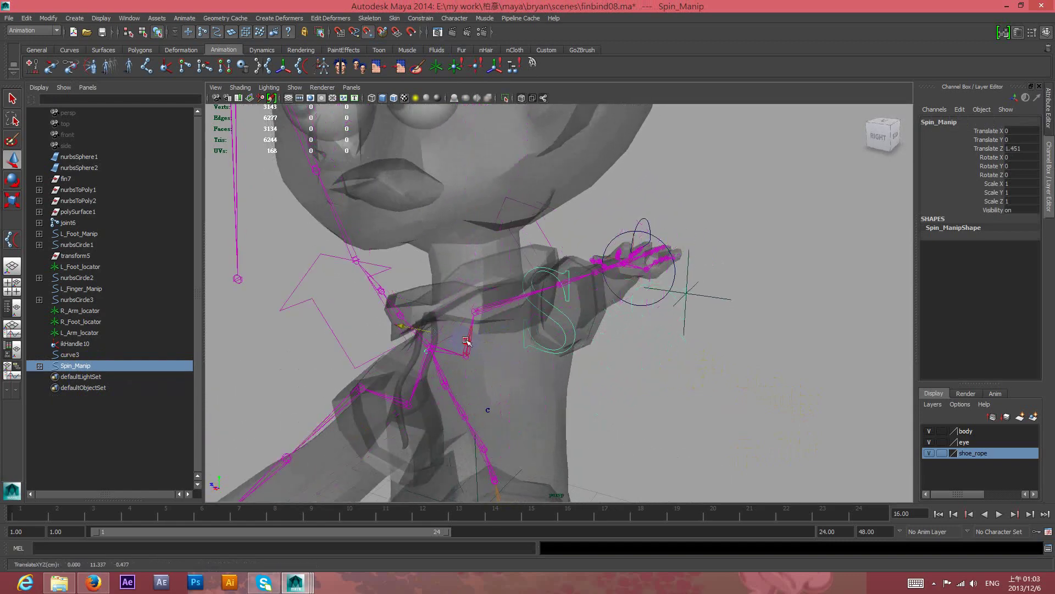
{"action": "key", "text": "ctrl+z"}
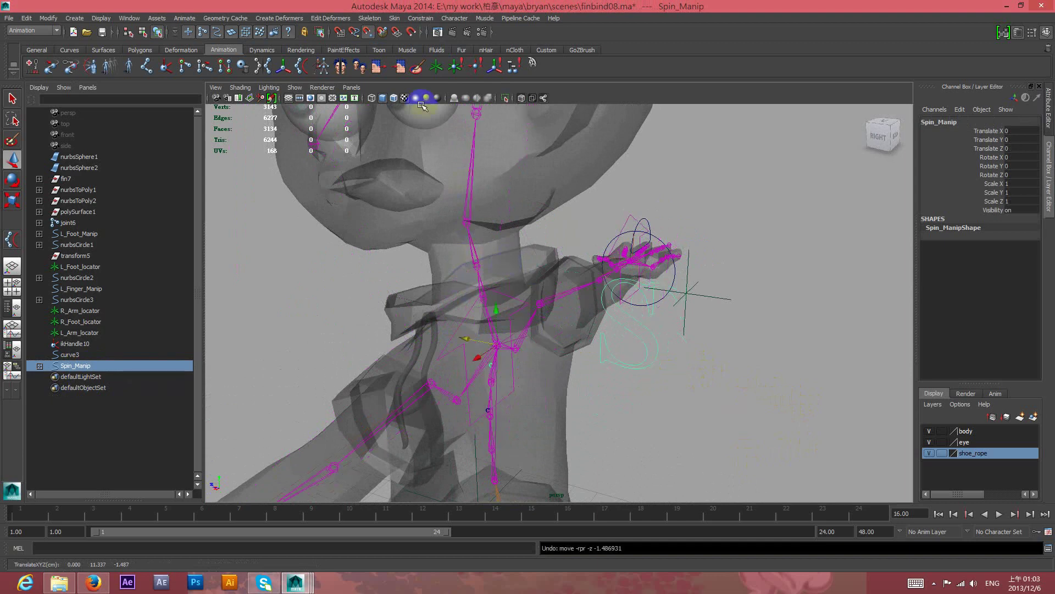
{"action": "mouse_move", "coordinate": [495, 310]}
{"action": "left_mouse_down"}
{"action": "mouse_move", "coordinate": [498, 241]}
{"action": "mouse_move", "coordinate": [495, 310]}
{"action": "mouse_move", "coordinate": [496, 261]}
{"action": "left_mouse_up"}
{"action": "key", "text": "ctrl+z"}
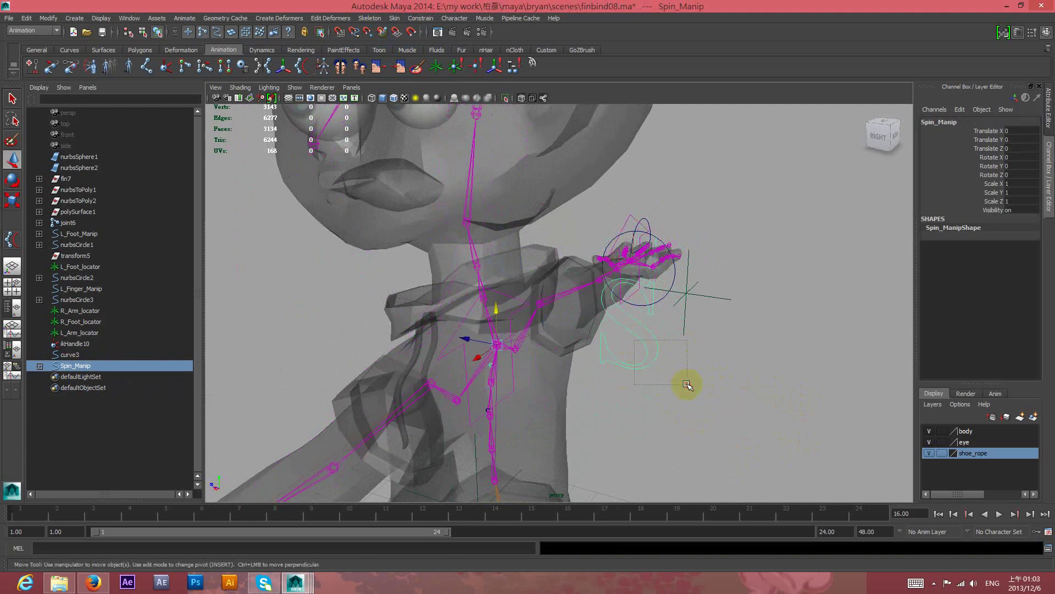
{"action": "mouse_move", "coordinate": [693, 383]}
{"action": "left_mouse_down", "text": "alt"}
{"action": "mouse_move", "coordinate": [660, 377]}
{"action": "mouse_move", "coordinate": [694, 380]}
{"action": "left_mouse_up", "text": "alt"}
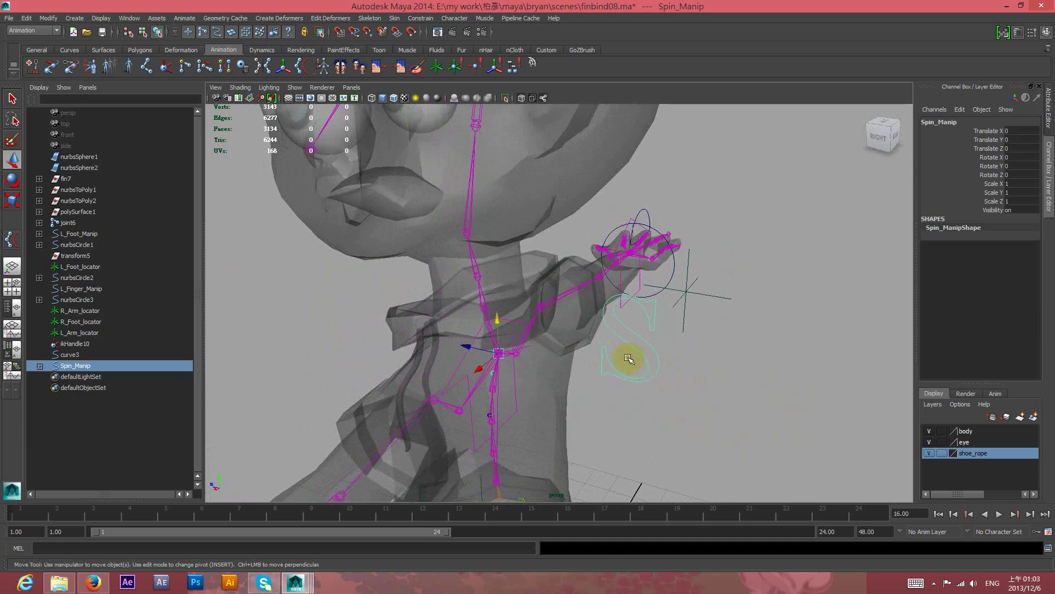
Add a keyable float attribute named Twist to Spin_Manip
{"action": "left_click", "coordinate": [959, 110]}
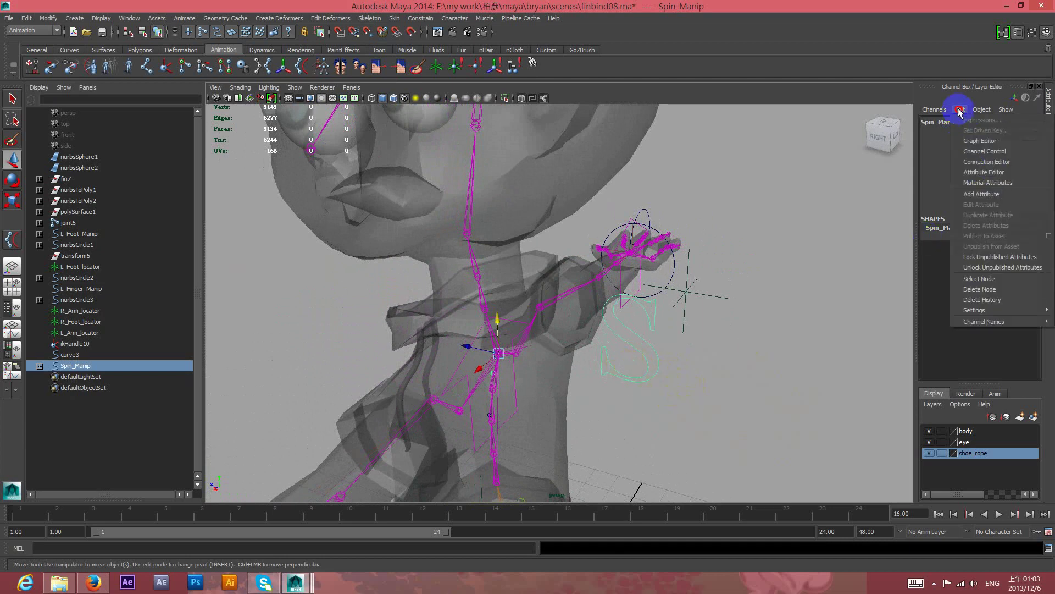
{"action": "left_click", "coordinate": [984, 194]}
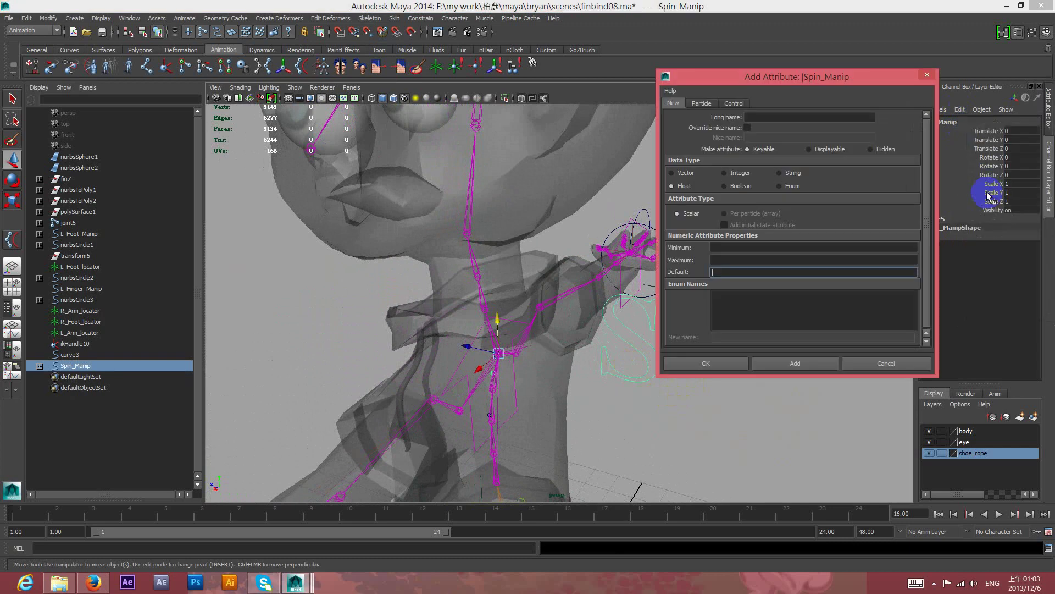
{"action": "left_click", "coordinate": [803, 117]}
{"action": "type", "text": "Twist"}
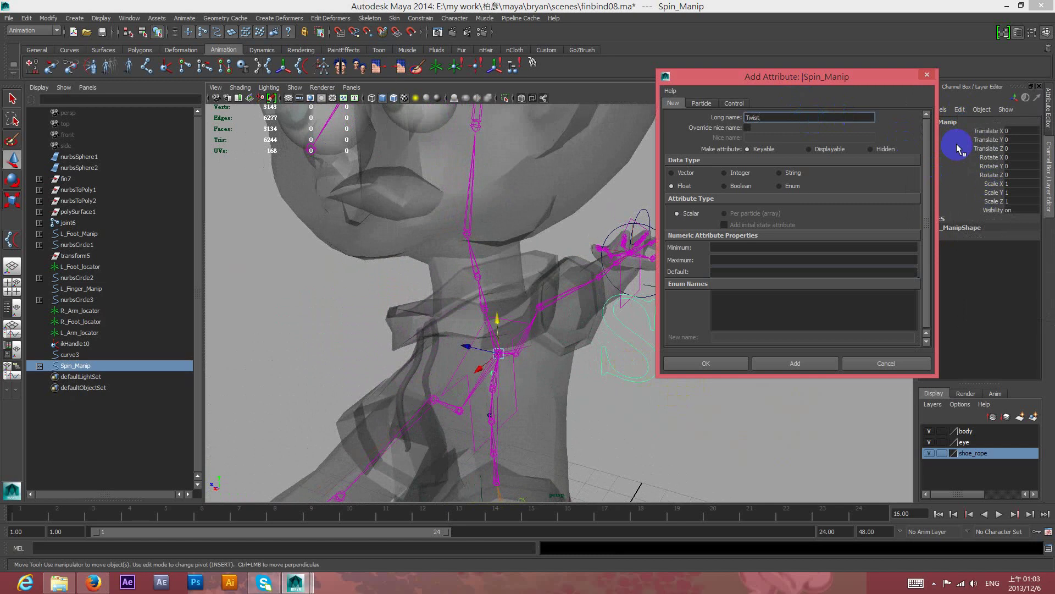
{"action": "left_click", "coordinate": [812, 361]}
{"action": "type", "text": "IKFK_Blend"}
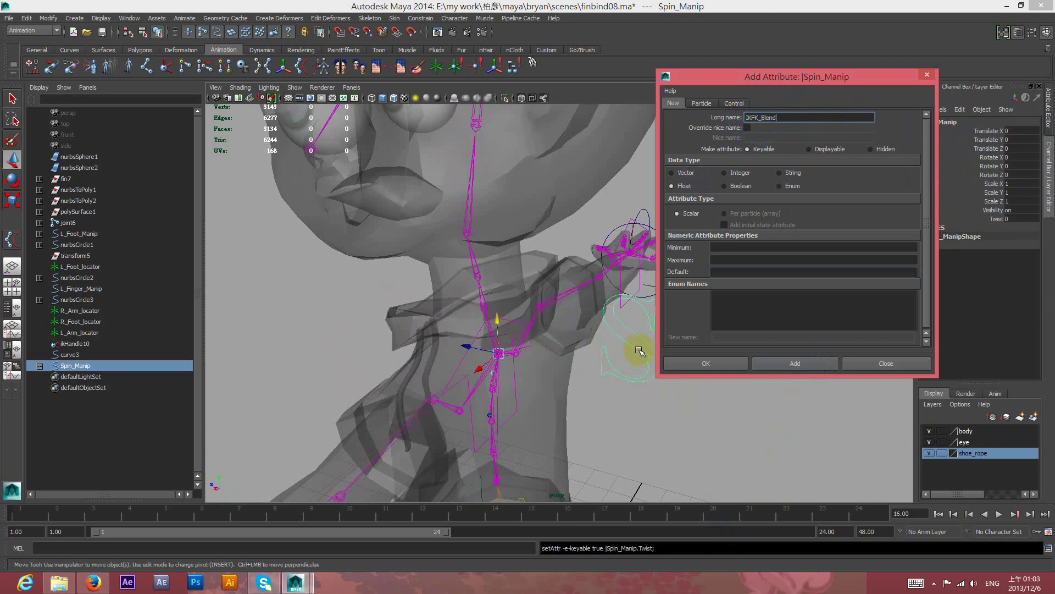
Add the IKFK_Blend attribute with minimum 0 and maximum 1, then close the dialog
{"action": "left_click", "coordinate": [812, 245]}
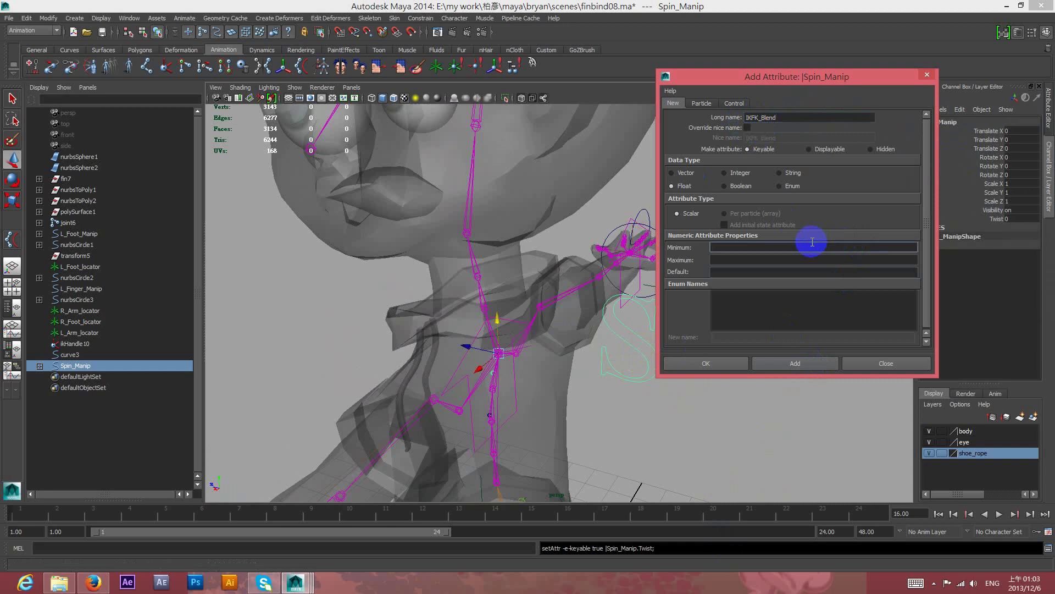
{"action": "type", "text": "0"}
{"action": "left_click", "coordinate": [790, 258]}
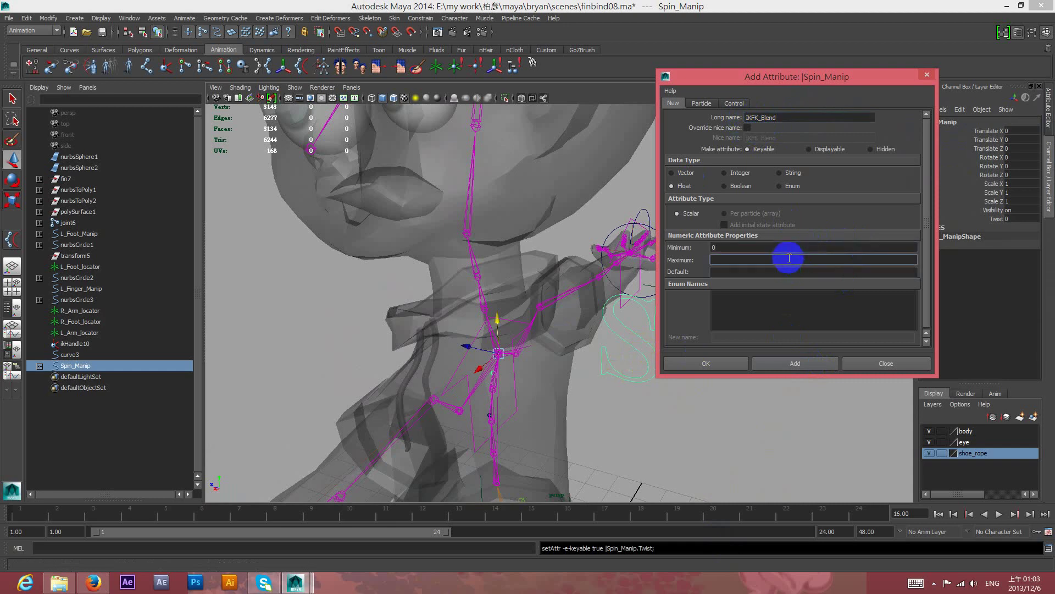
{"action": "type", "text": "1"}
{"action": "key", "text": "Tab"}
{"action": "type", "text": "1"}
{"action": "left_click", "coordinate": [794, 364]}
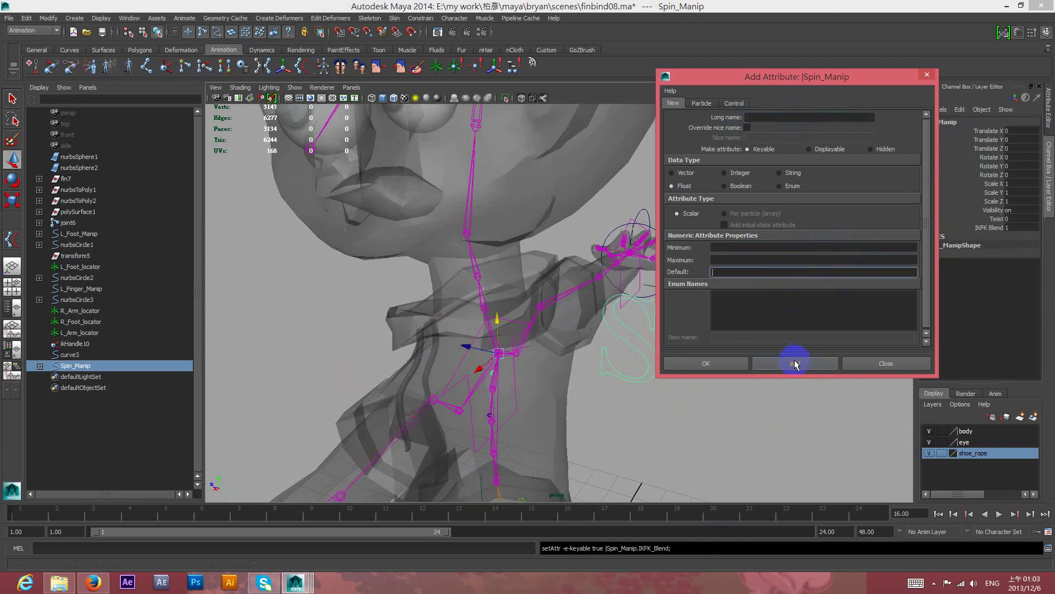
{"action": "left_click", "coordinate": [928, 75]}
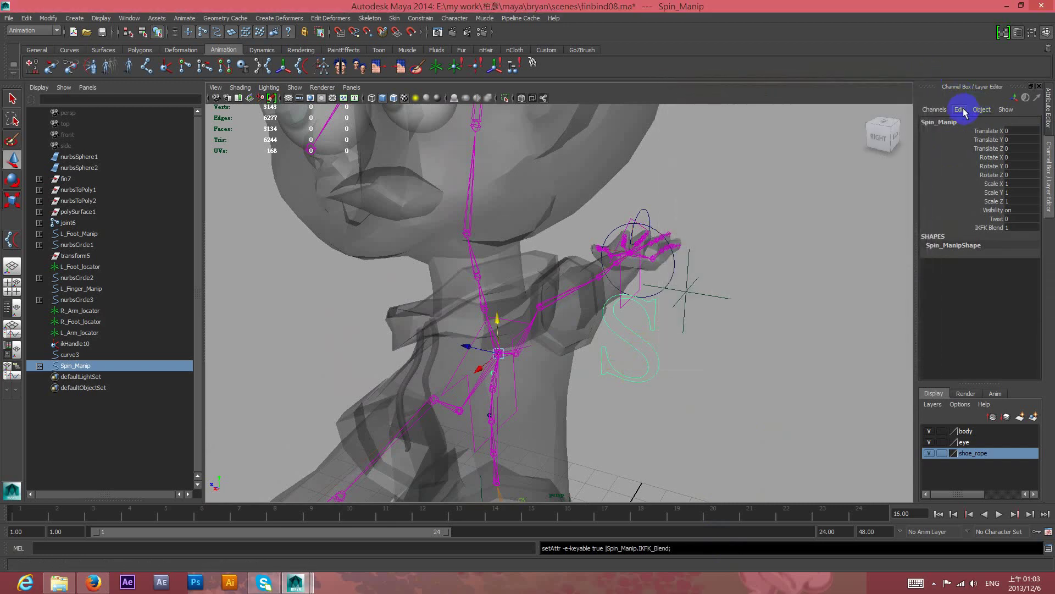
Load Spin_Manip as the source and ikHandle10 as the target in the Connection Editor
{"action": "left_click", "coordinate": [964, 111]}
{"action": "left_click", "coordinate": [976, 155]}
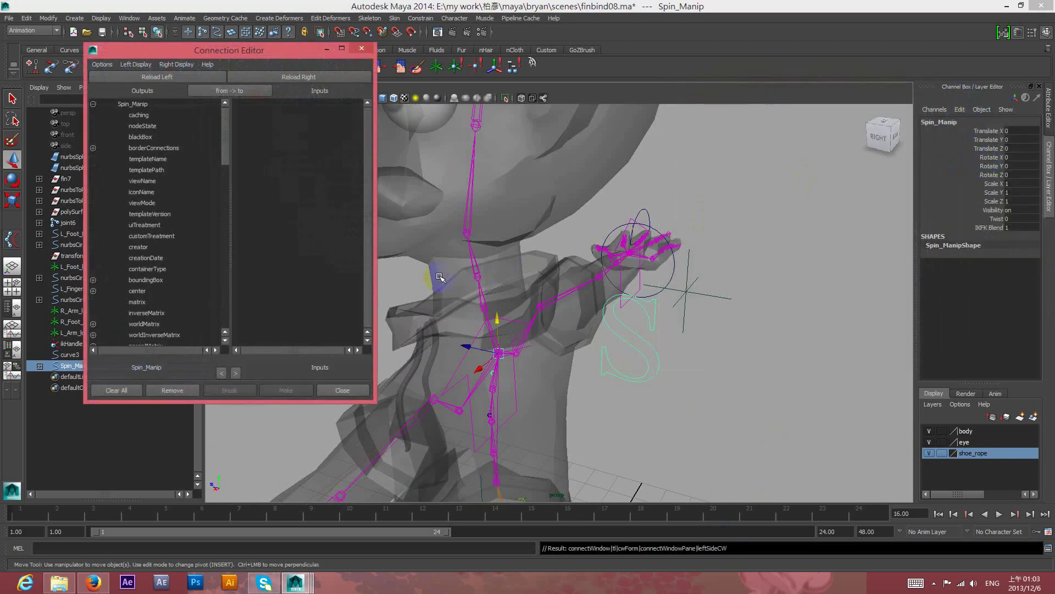
{"action": "left_click_drag", "start_coordinate": [224, 155], "coordinate": [217, 330]}
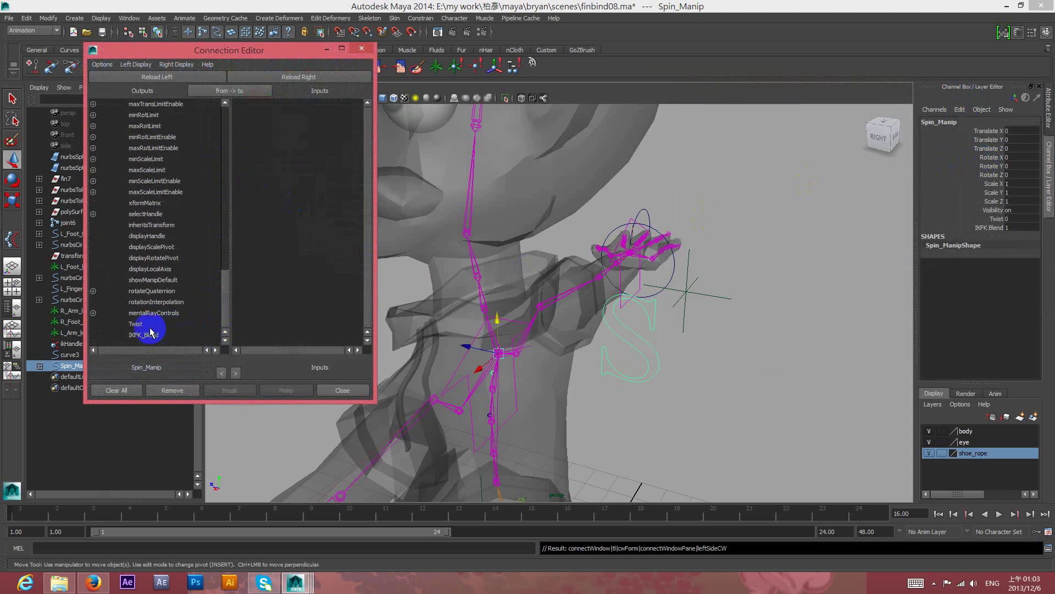
{"action": "left_click", "coordinate": [138, 324]}
{"action": "left_click", "coordinate": [677, 384]}
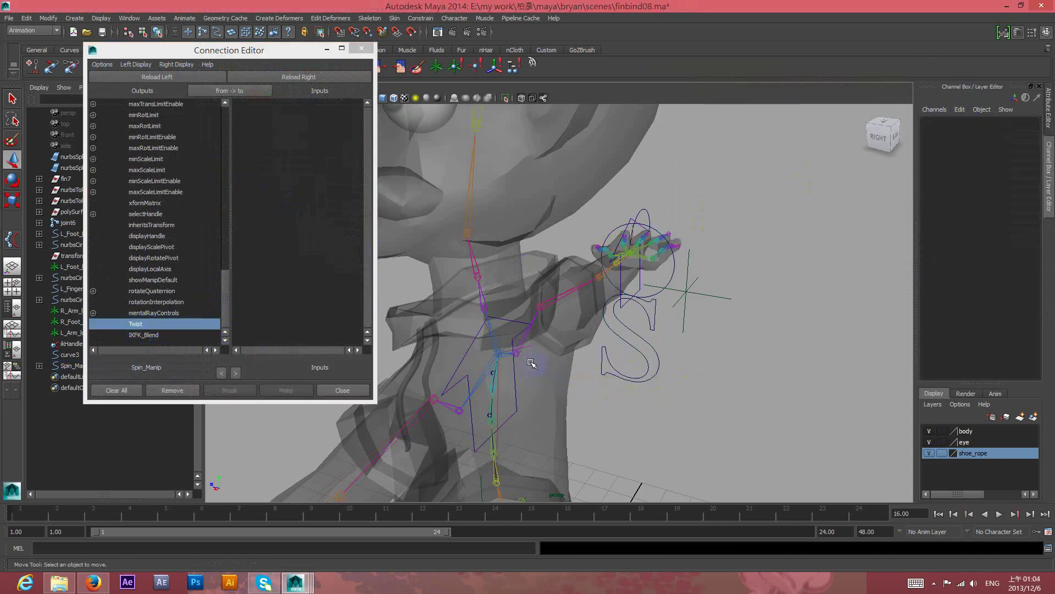
{"action": "scroll", "coordinate": [531, 358], "scroll_direction": "up", "scroll_amount": 2}
{"action": "left_click", "coordinate": [511, 373]}
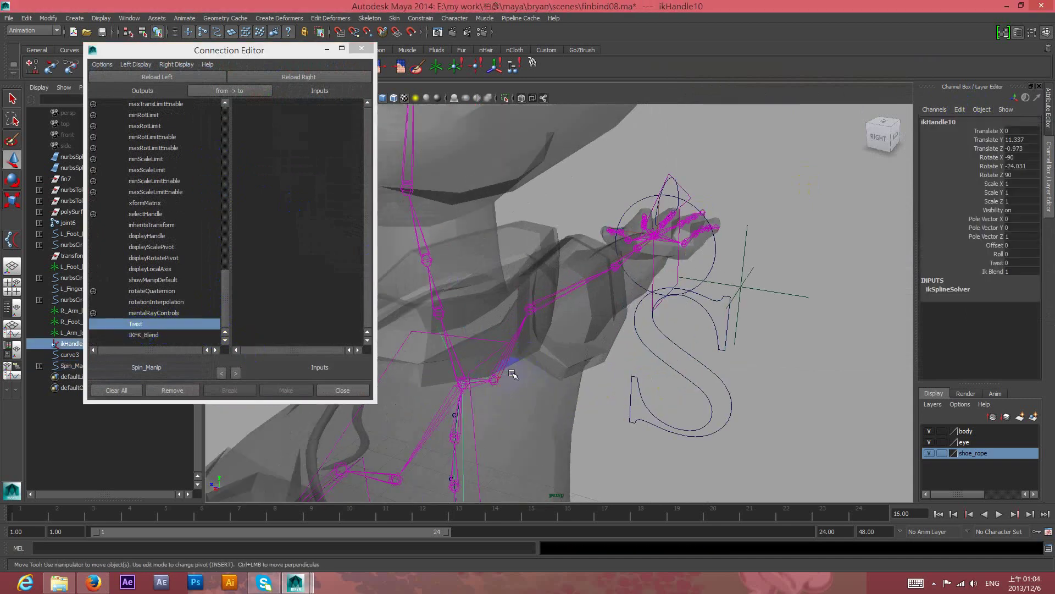
{"action": "scroll", "coordinate": [613, 412], "scroll_direction": "down", "scroll_amount": 2}
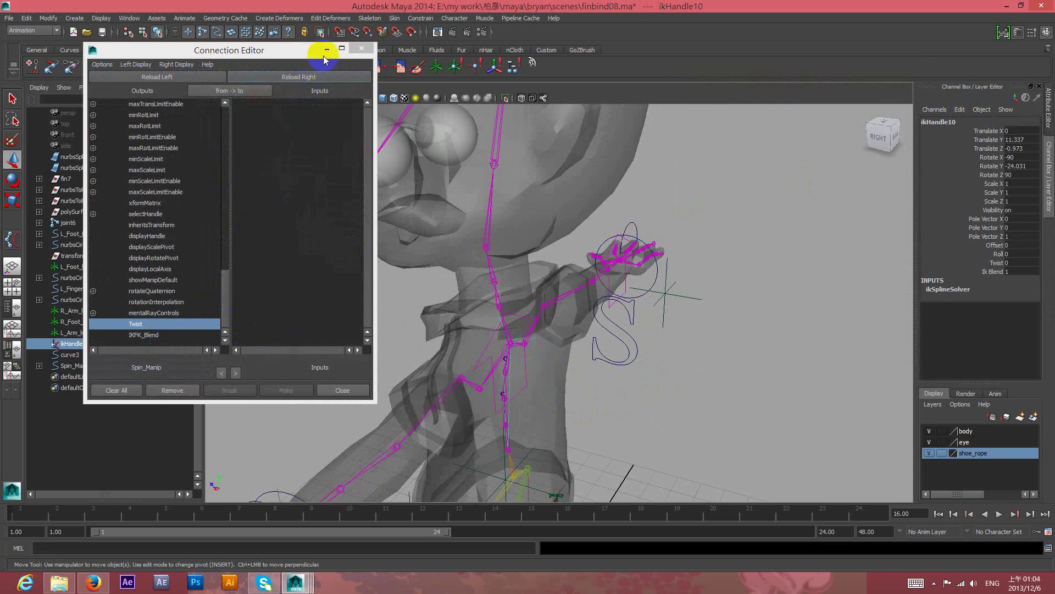
{"action": "left_click", "coordinate": [306, 77]}
Connect Twist to ikHandle10's twist and IKFK_Blend to its ikBlend, then close the editor
{"action": "left_click_drag", "start_coordinate": [367, 173], "coordinate": [347, 288]}
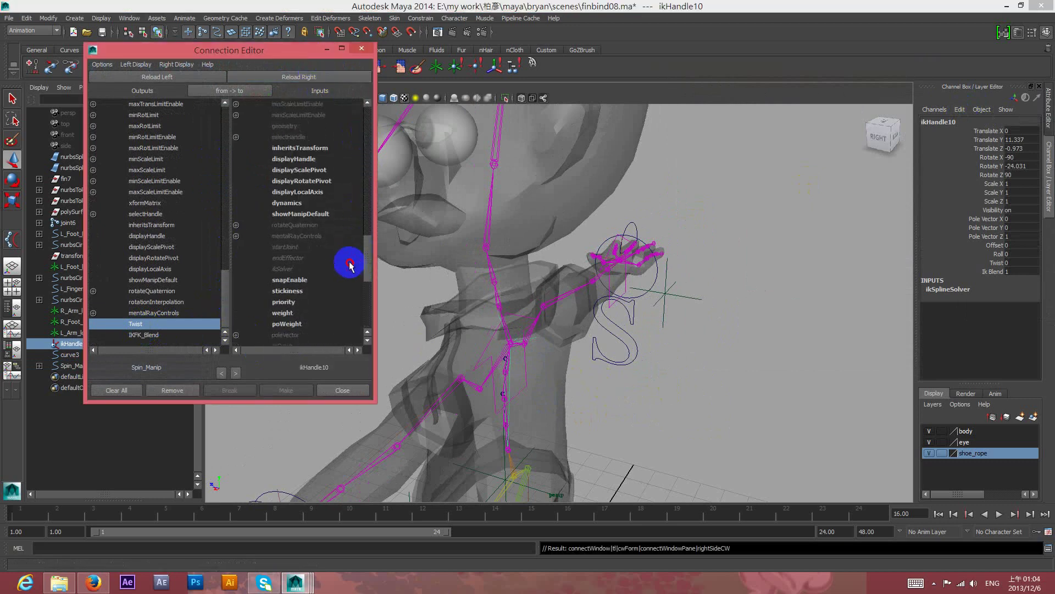
{"action": "left_click", "coordinate": [280, 247]}
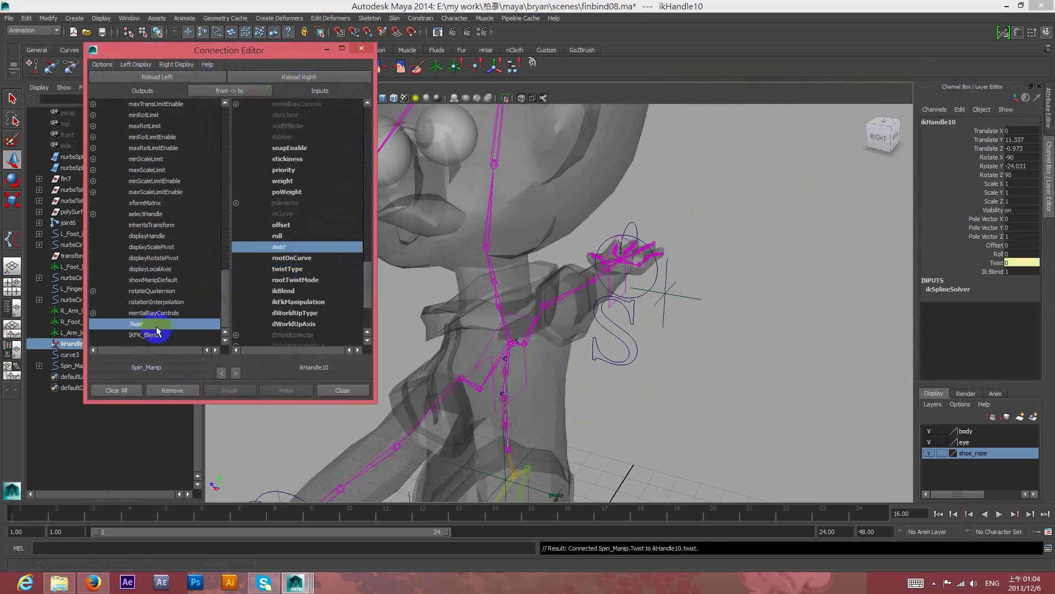
{"action": "left_click", "coordinate": [138, 338]}
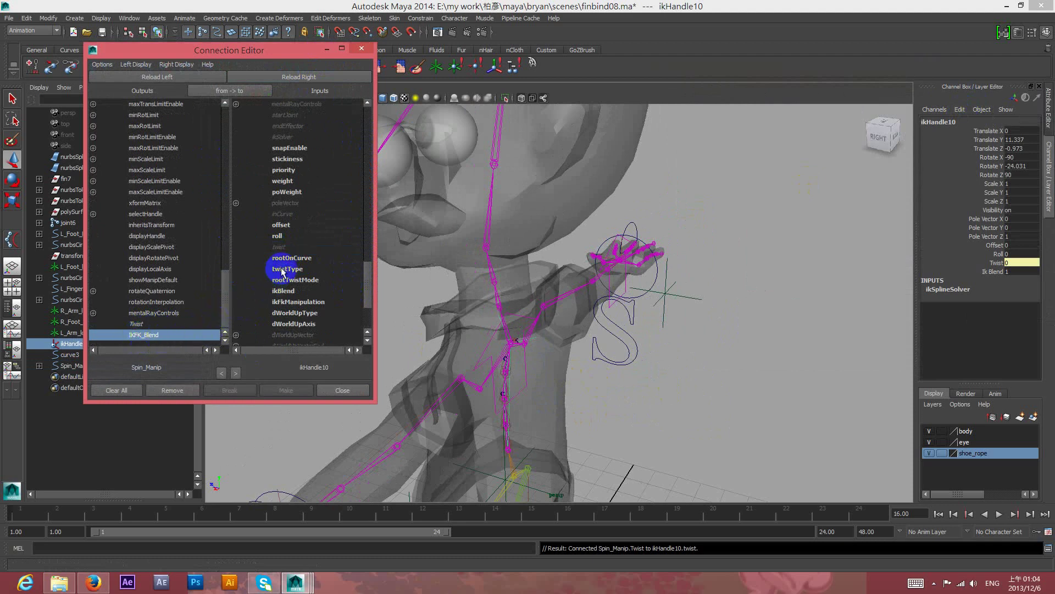
{"action": "left_click", "coordinate": [286, 292]}
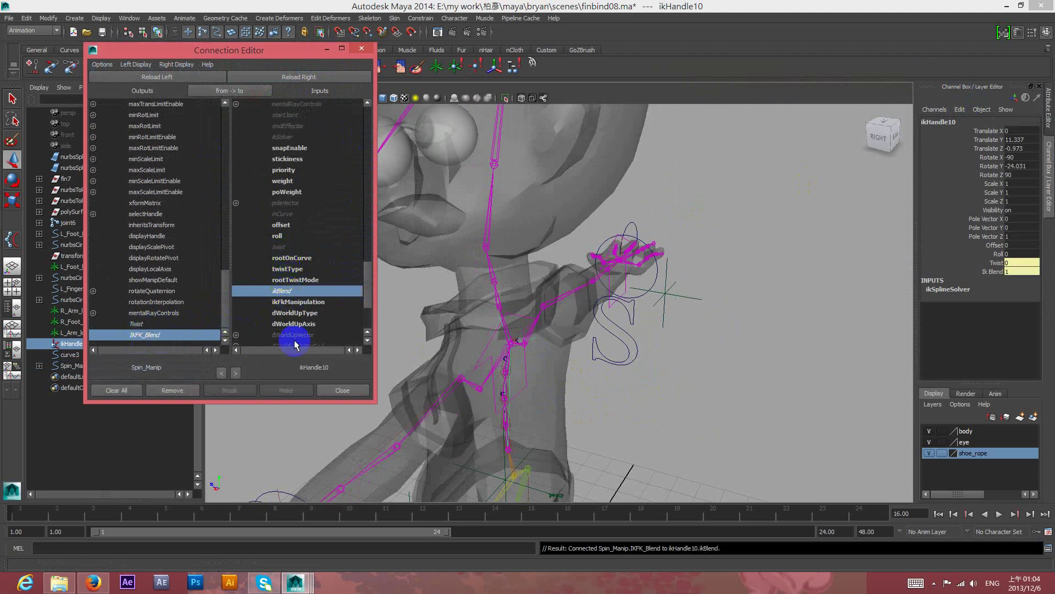
{"action": "left_click", "coordinate": [362, 48]}
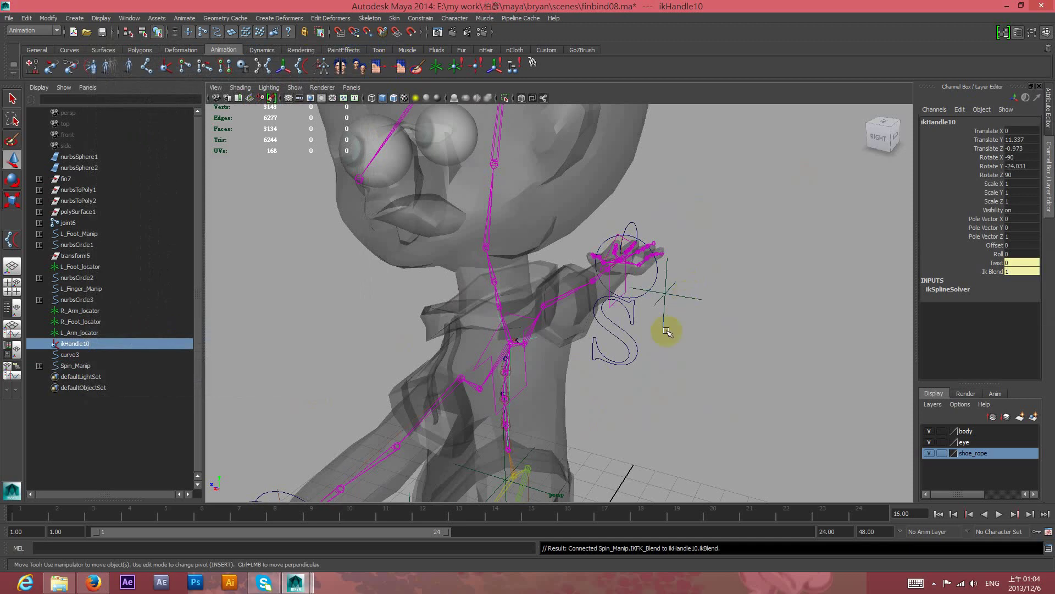
Drag Spin_Manip's Twist value to test the spine twist, then undo
{"action": "left_click", "coordinate": [609, 348]}
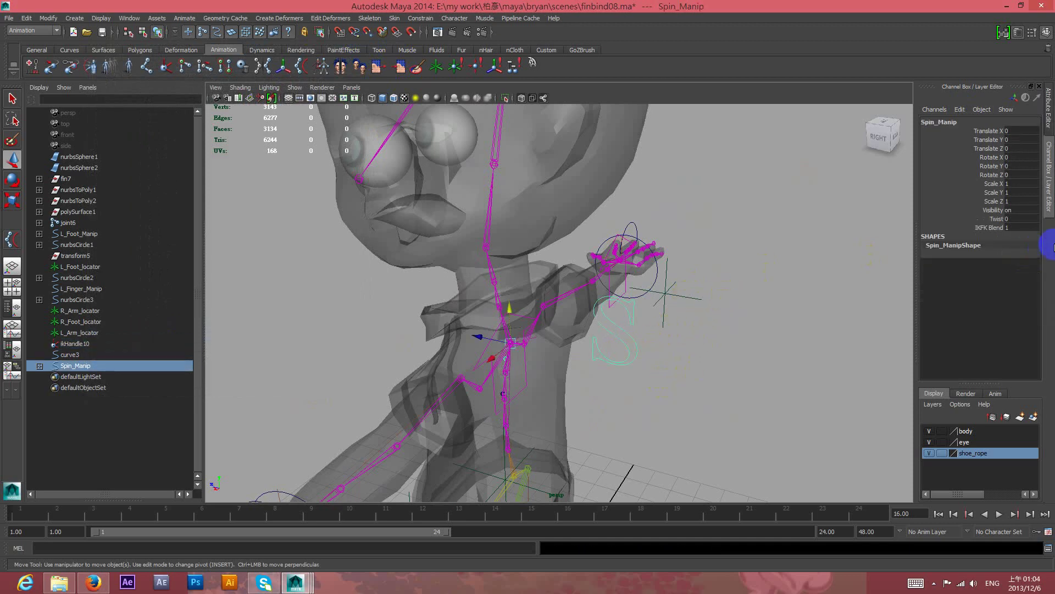
{"action": "left_click", "coordinate": [996, 218]}
{"action": "mouse_move", "coordinate": [842, 250]}
{"action": "middle_mouse_down"}
{"action": "mouse_move", "coordinate": [830, 264]}
{"action": "mouse_move", "coordinate": [731, 278]}
{"action": "mouse_move", "coordinate": [858, 250]}
{"action": "mouse_move", "coordinate": [693, 309]}
{"action": "mouse_move", "coordinate": [839, 243]}
{"action": "mouse_move", "coordinate": [731, 275]}
{"action": "middle_mouse_up"}
{"action": "key", "text": "ctrl+z"}
Rotate and tilt Spin_Manip to test the spine bend, then undo
{"action": "left_click", "coordinate": [1000, 227]}
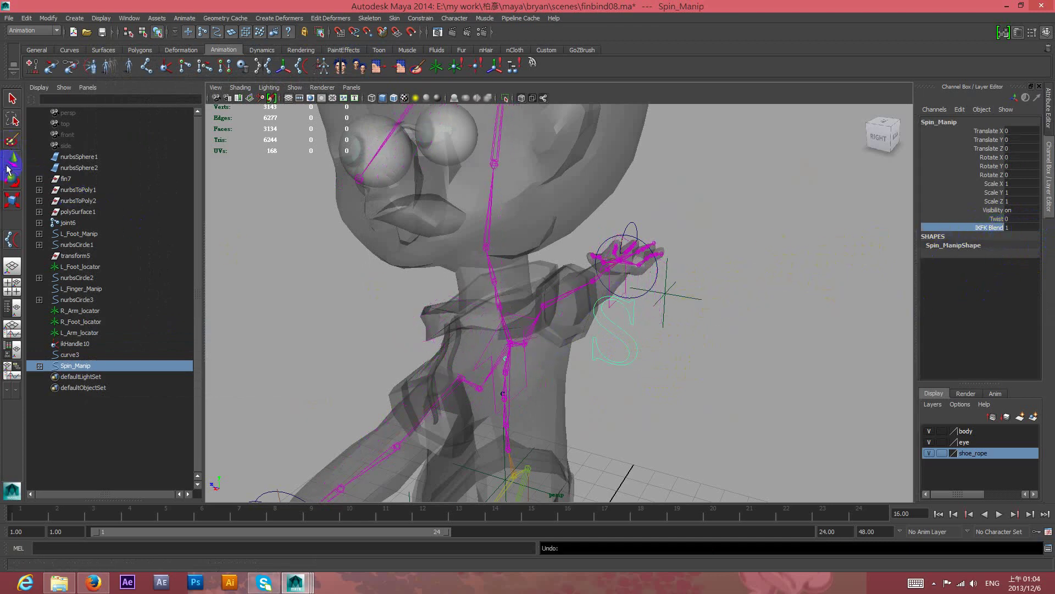
{"action": "left_click", "coordinate": [12, 180]}
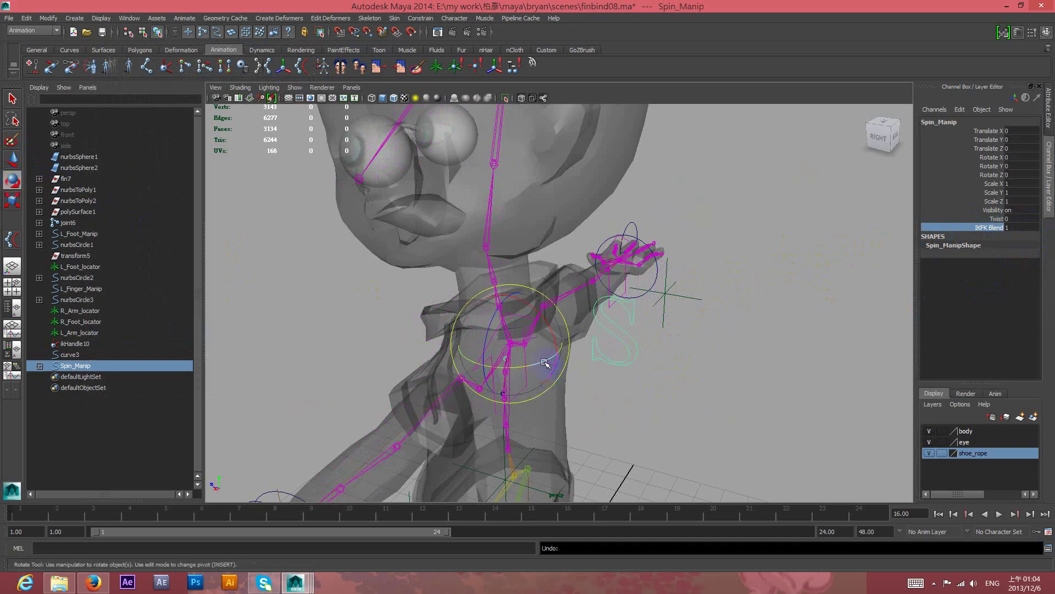
{"action": "mouse_move", "coordinate": [547, 359]}
{"action": "left_mouse_down"}
{"action": "mouse_move", "coordinate": [579, 343]}
{"action": "mouse_move", "coordinate": [625, 365]}
{"action": "left_mouse_up"}
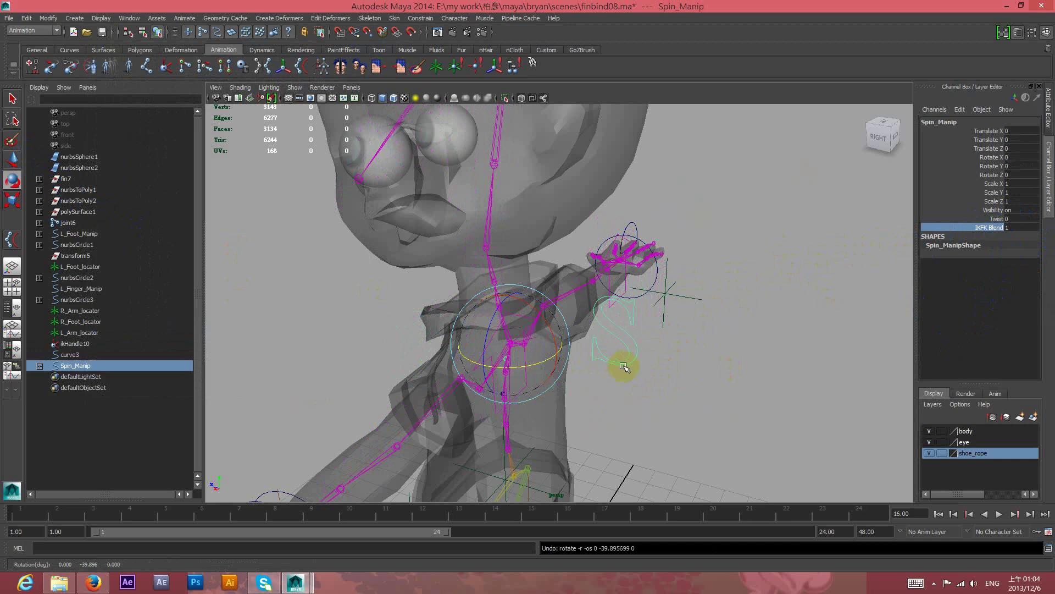
{"action": "left_click_drag", "start_coordinate": [555, 330], "coordinate": [536, 306]}
{"action": "key", "text": "ctrl+z"}
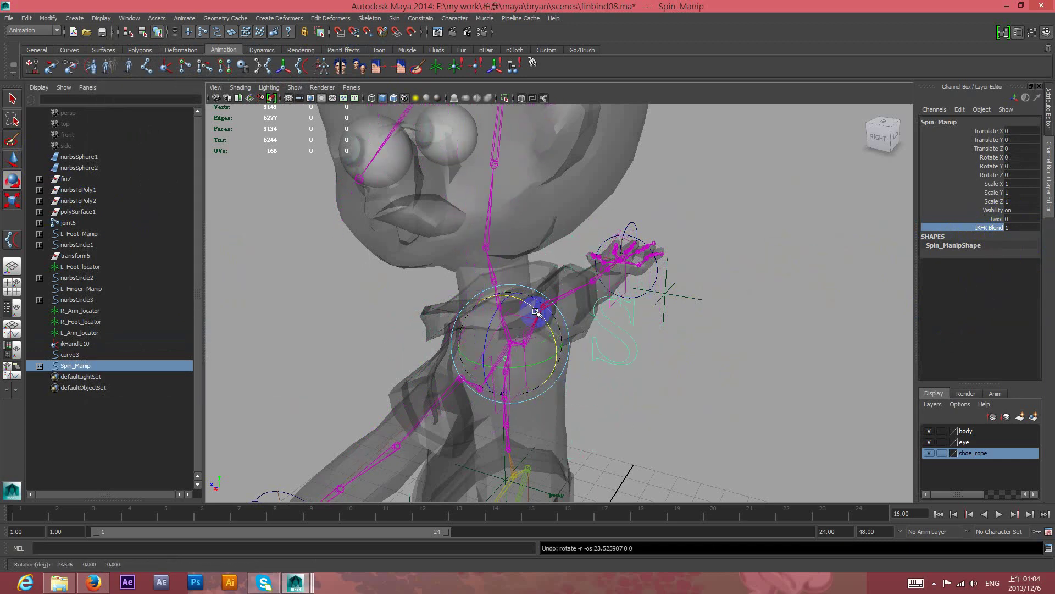
Reselect Spin_Manip and move it down to test the spine, then undo
{"action": "left_click", "coordinate": [699, 355]}
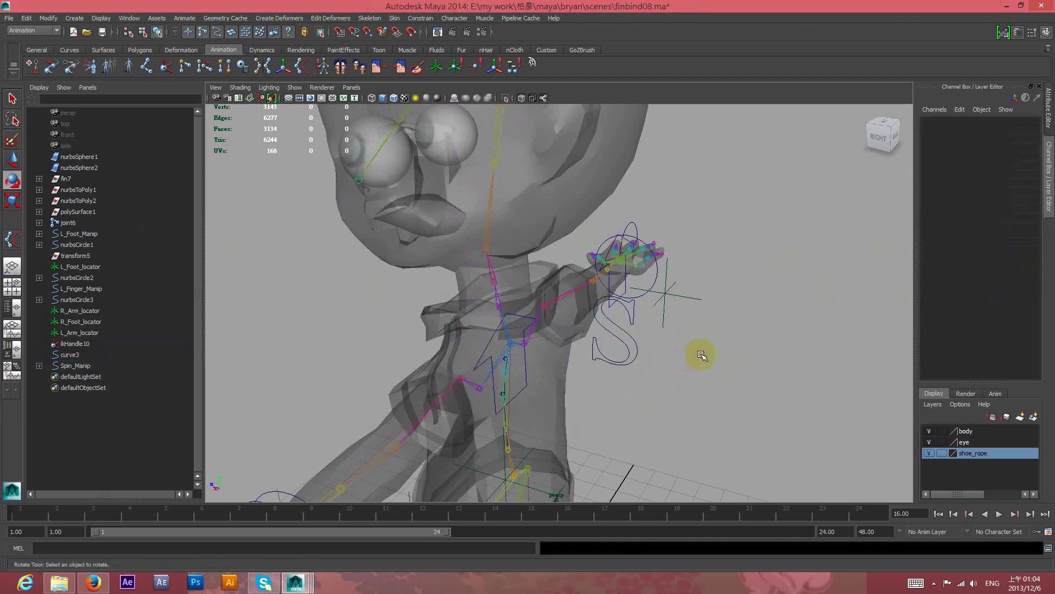
{"action": "left_click", "coordinate": [12, 159]}
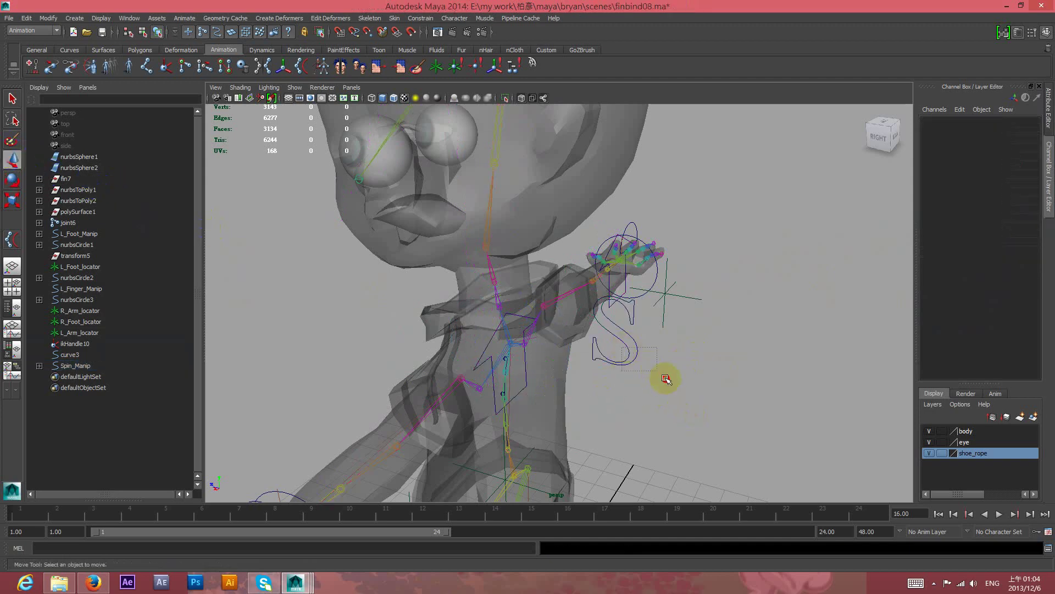
{"action": "left_click_drag", "start_coordinate": [621, 347], "coordinate": [665, 379]}
{"action": "left_click_drag", "start_coordinate": [516, 308], "coordinate": [520, 388]}
{"action": "key", "text": "ctrl+z"}
{"action": "key", "text": "ctrl+z"}
Rotate Spin_Manip to test the spine twist, then undo
{"action": "key", "text": "ctrl+z"}
{"action": "key", "text": "ctrl+z"}
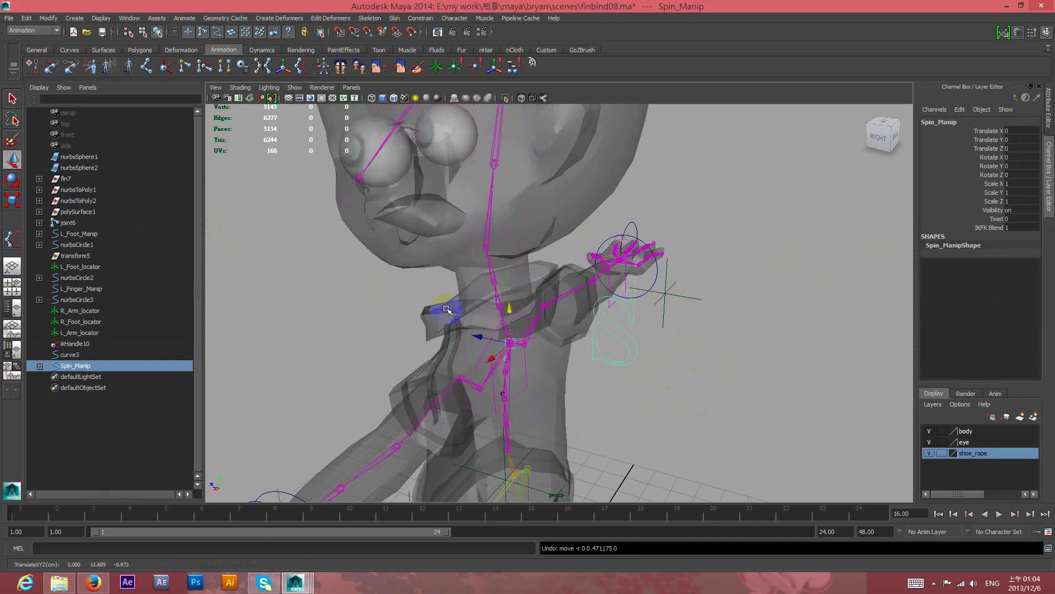
{"action": "left_click", "coordinate": [13, 180]}
{"action": "left_click_drag", "start_coordinate": [537, 365], "coordinate": [522, 374]}
{"action": "key", "text": "ctrl+z"}
{"action": "key", "text": "ctrl+z"}
{"action": "key", "text": "ctrl+z"}
{"action": "key", "text": "ctrl+z"}
{"action": "key", "text": "ctrl+z"}
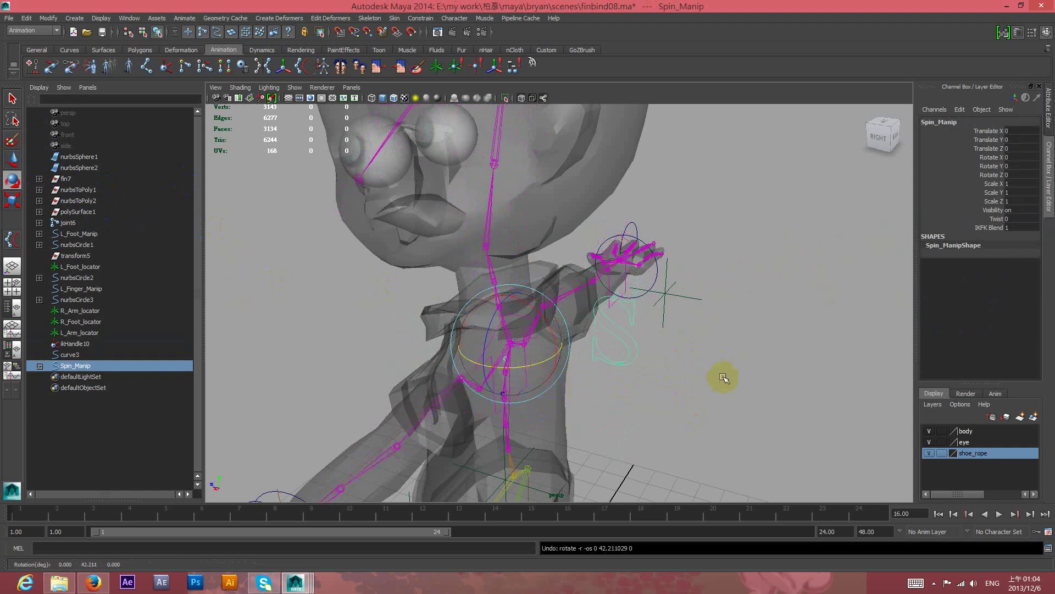
{"action": "left_click", "coordinate": [12, 158]}
Set IKFK Blend to 0 and test moving and rotating the S control with IK off
{"action": "double_click", "coordinate": [1016, 227]}
{"action": "type", "text": "0"}
{"action": "key", "text": "Return"}
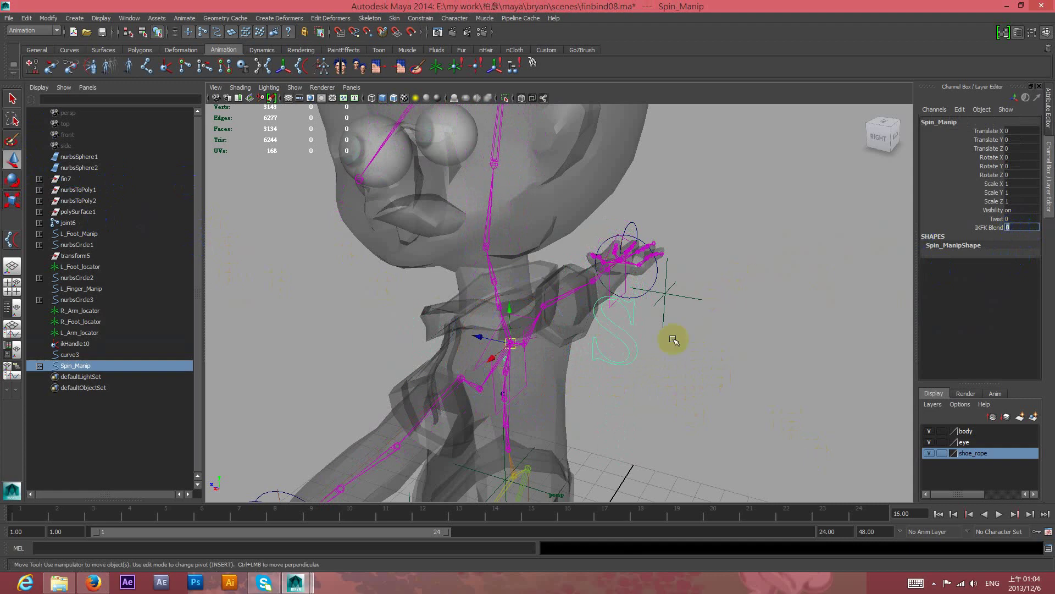
{"action": "left_click", "coordinate": [607, 339]}
{"action": "left_click_drag", "start_coordinate": [511, 308], "coordinate": [510, 273]}
{"action": "key", "text": "ctrl+z"}
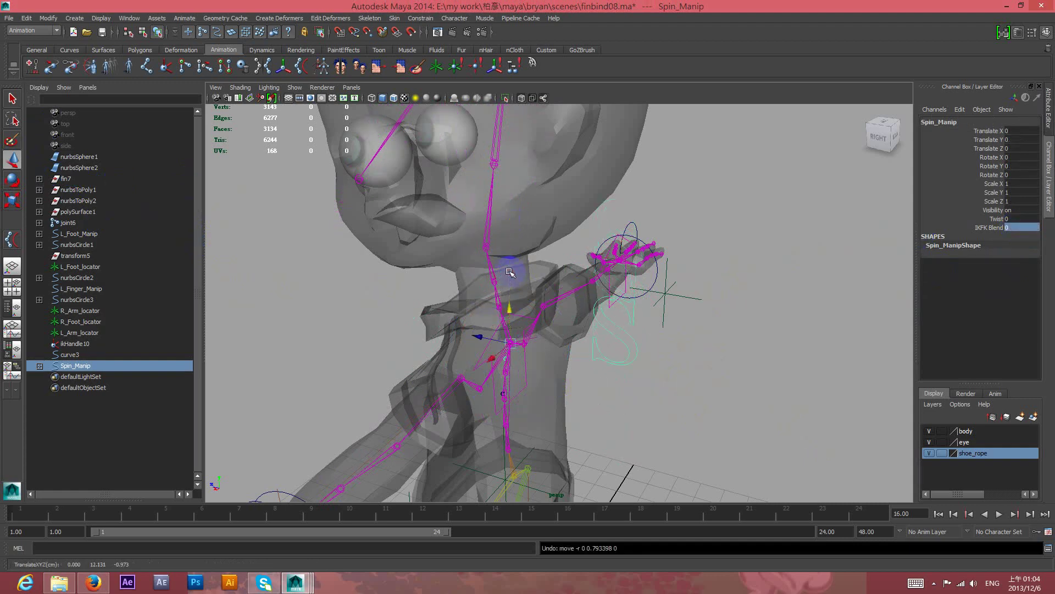
{"action": "left_click", "coordinate": [12, 180]}
{"action": "left_click_drag", "start_coordinate": [521, 368], "coordinate": [554, 370]}
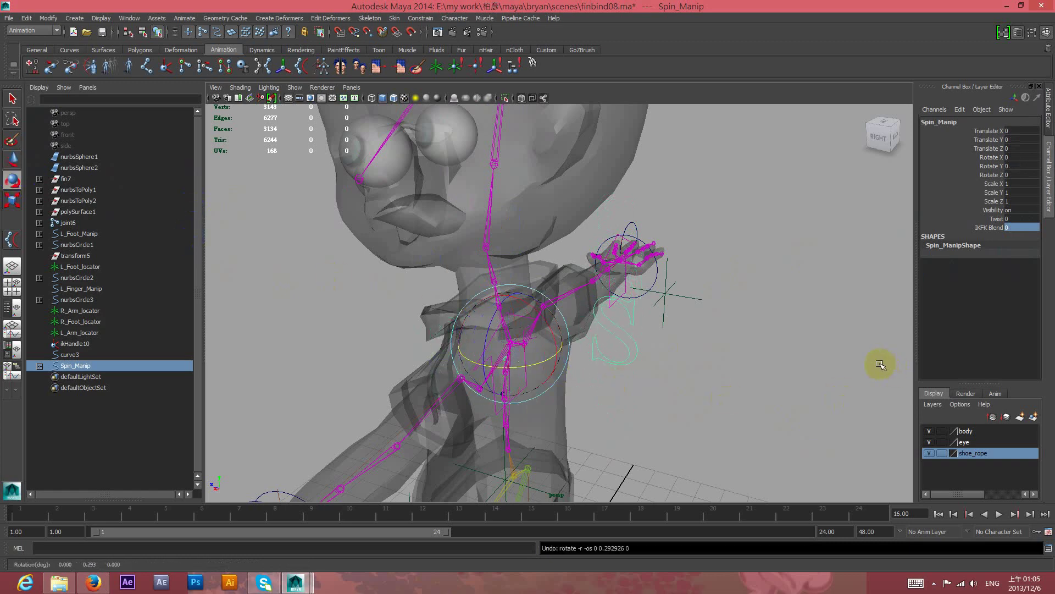
Set IKFK Blend back to 1 and reselect the S control curve
{"action": "left_click", "coordinate": [1015, 227]}
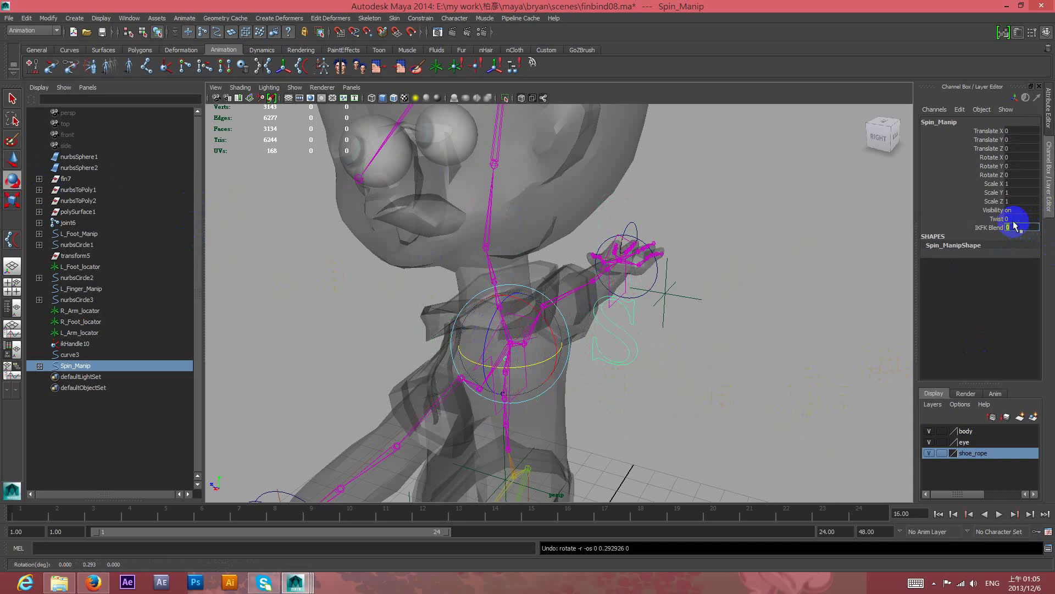
{"action": "type", "text": "1"}
{"action": "key", "text": "Return"}
{"action": "key", "text": "w"}
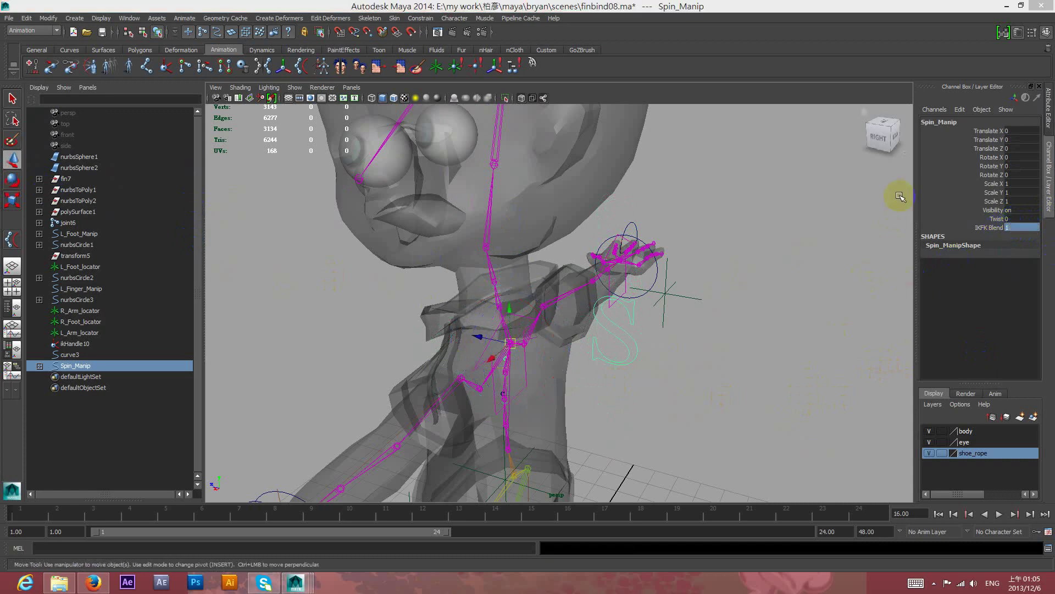
{"action": "left_click_drag", "start_coordinate": [624, 360], "coordinate": [643, 370]}
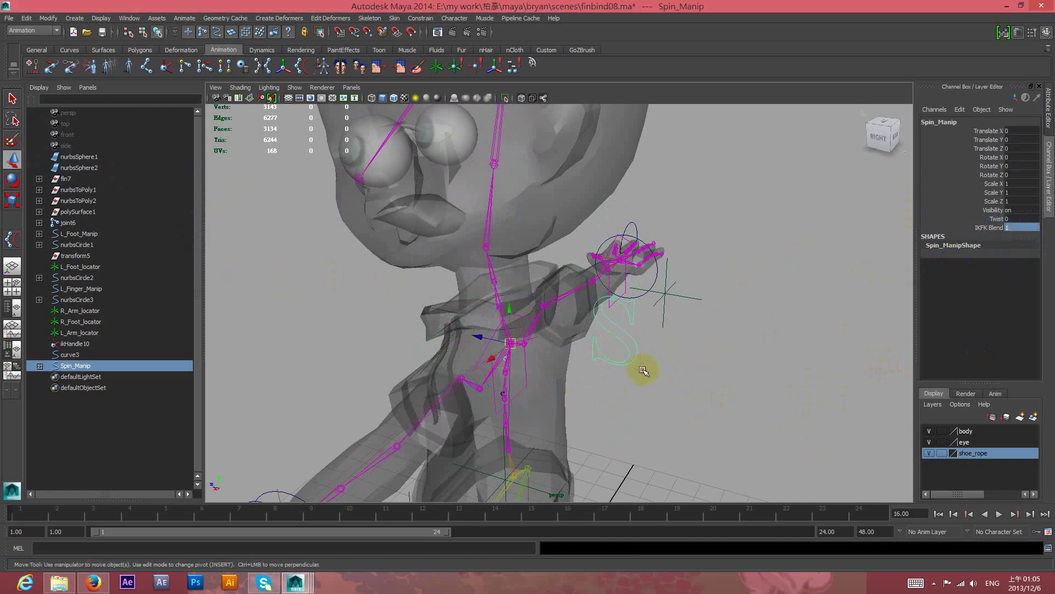
{"action": "left_click", "coordinate": [631, 366]}
{"action": "left_click", "coordinate": [982, 132]}
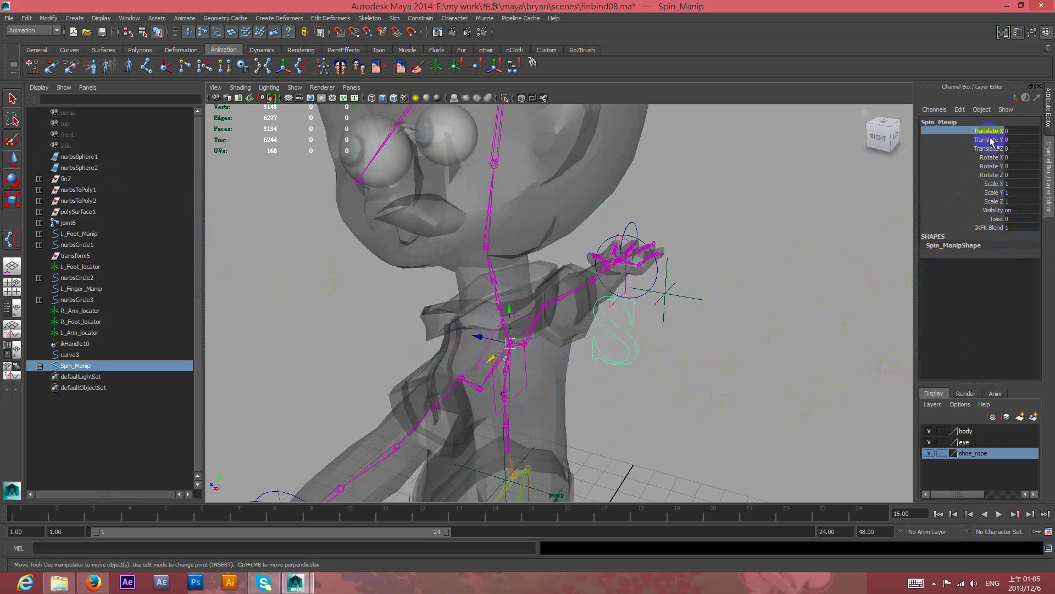
Lock and hide Spin_Manip's Translate X through Scale Z channels
{"action": "left_click", "coordinate": [996, 175]}
{"action": "key", "text": "e"}
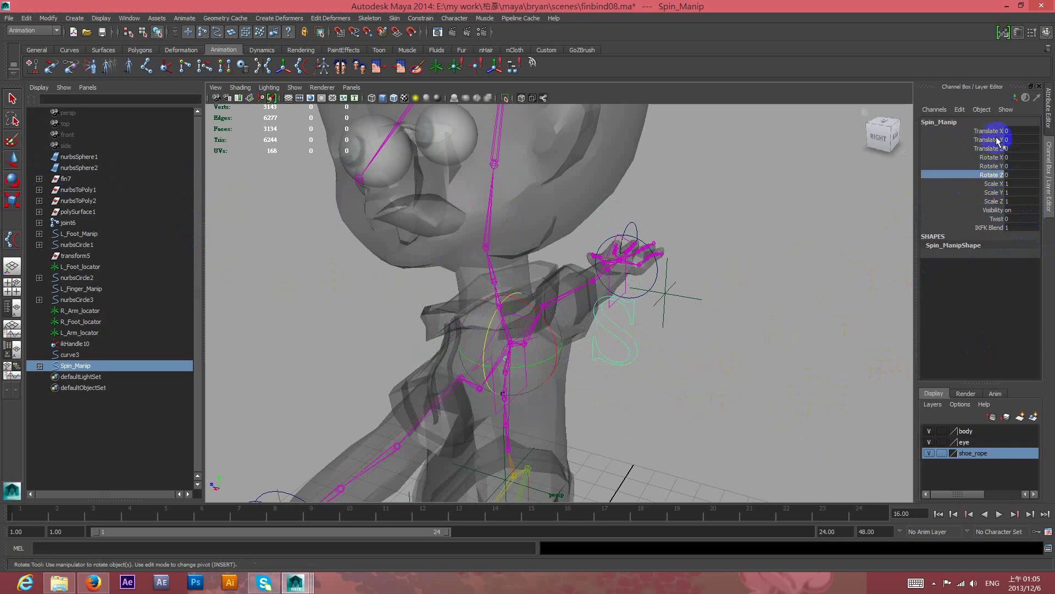
{"action": "left_click", "coordinate": [995, 201]}
{"action": "key", "text": "r"}
{"action": "left_click_drag", "start_coordinate": [994, 132], "coordinate": [995, 202]}
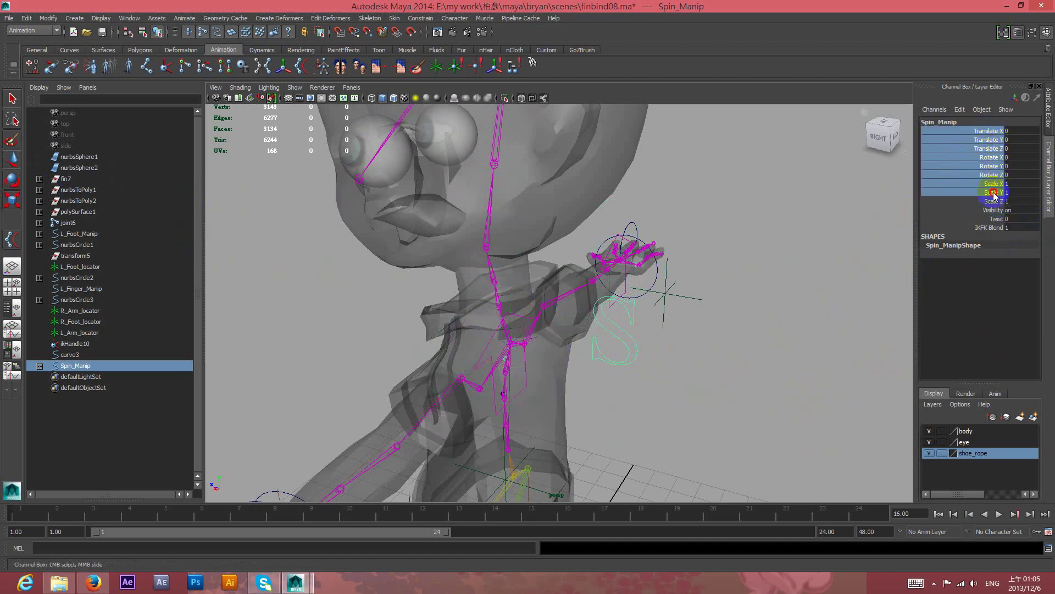
{"action": "right_click", "coordinate": [989, 165]}
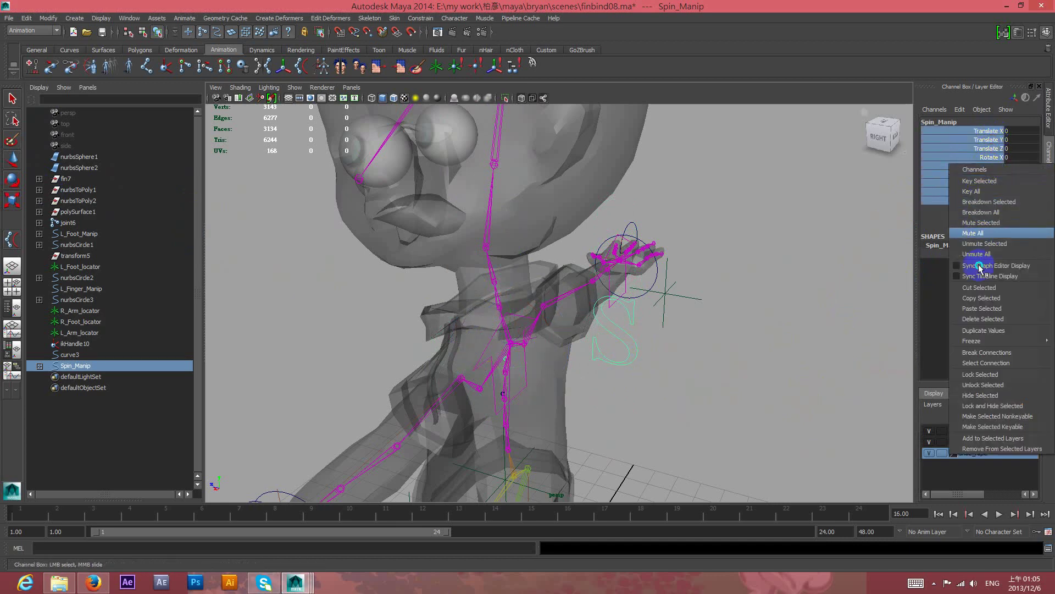
{"action": "left_click", "coordinate": [980, 412]}
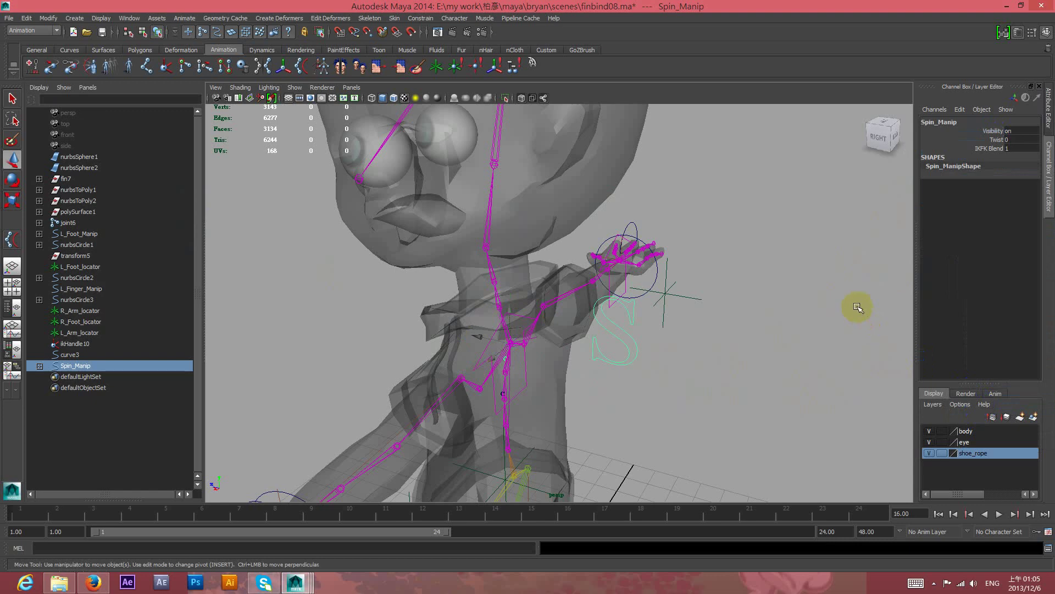
{"action": "left_click", "coordinate": [995, 132]}
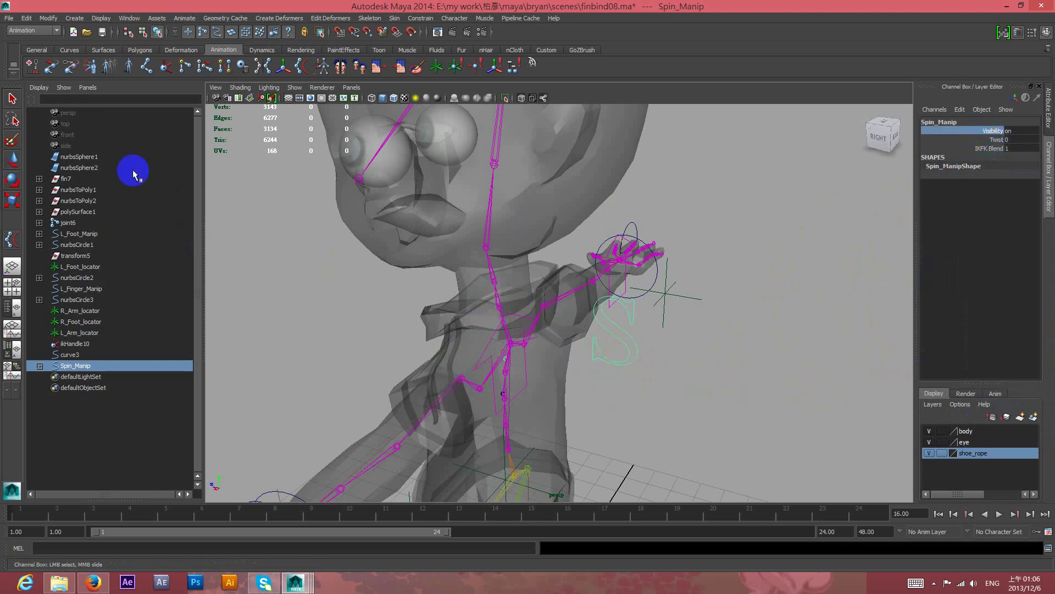
Clear the selection and select the character's body mesh
{"action": "left_click", "coordinate": [645, 479]}
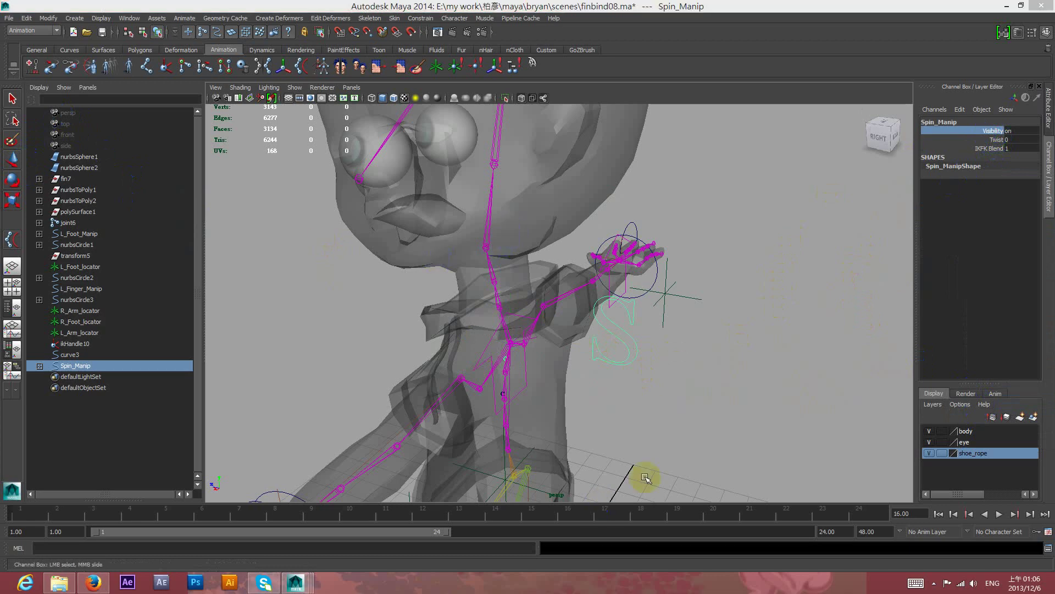
{"action": "mouse_move", "coordinate": [99, 413]}
{"action": "middle_mouse_down"}
{"action": "mouse_move", "coordinate": [81, 357]}
{"action": "mouse_move", "coordinate": [436, 389]}
{"action": "middle_mouse_up"}
{"action": "left_click", "coordinate": [636, 402]}
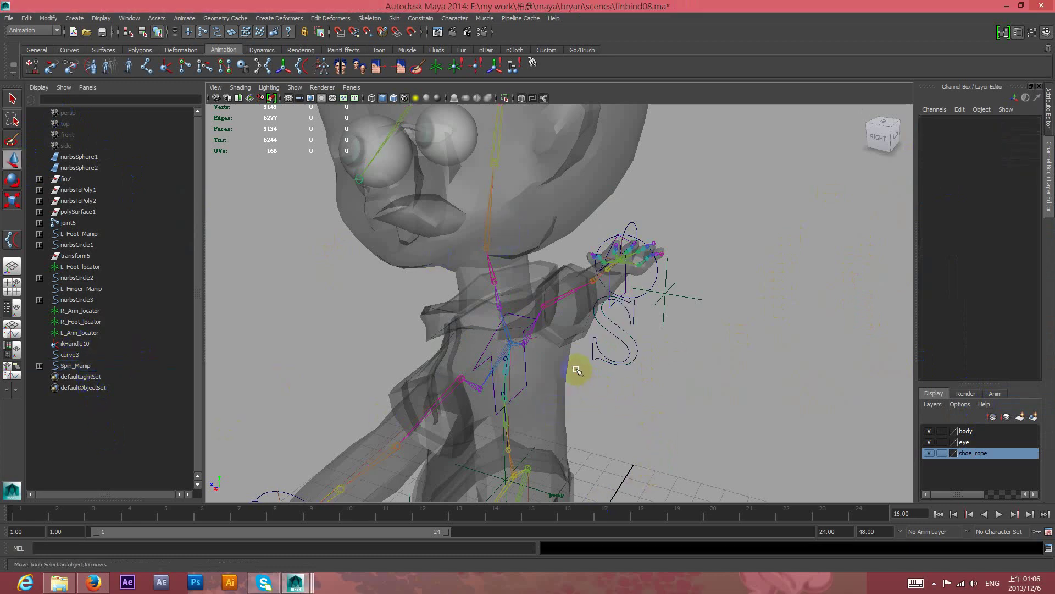
{"action": "scroll", "coordinate": [540, 344], "scroll_direction": "up", "scroll_amount": 3}
{"action": "left_click", "coordinate": [515, 376]}
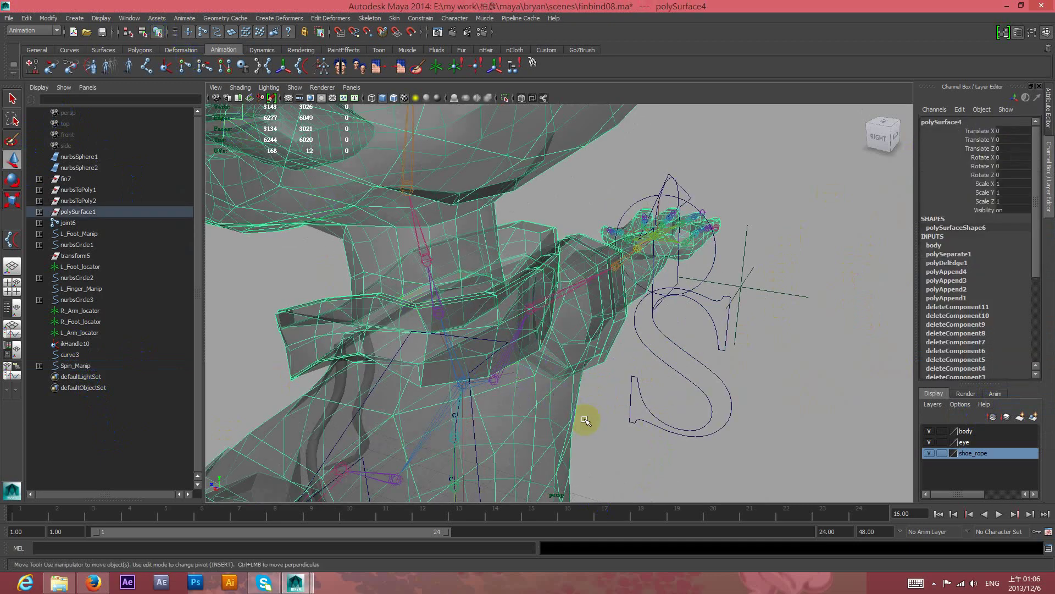
Hide ikHandle10 by setting its Visibility to 0
{"action": "left_click", "coordinate": [617, 443]}
{"action": "left_click", "coordinate": [513, 374]}
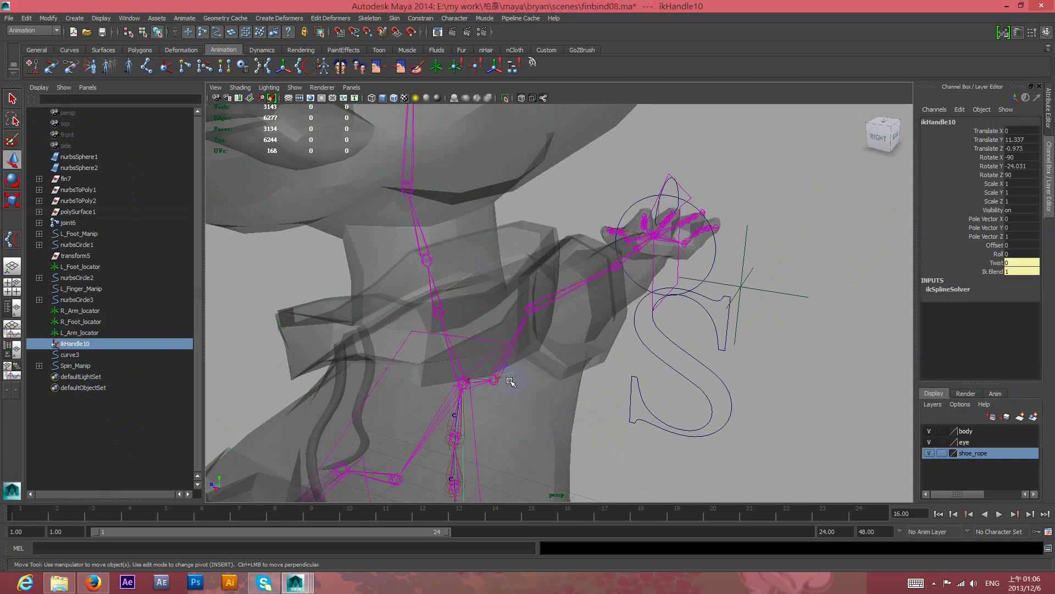
{"action": "scroll", "coordinate": [545, 400], "scroll_direction": "down", "scroll_amount": 2}
{"action": "scroll", "coordinate": [545, 398], "scroll_direction": "down", "scroll_amount": 2}
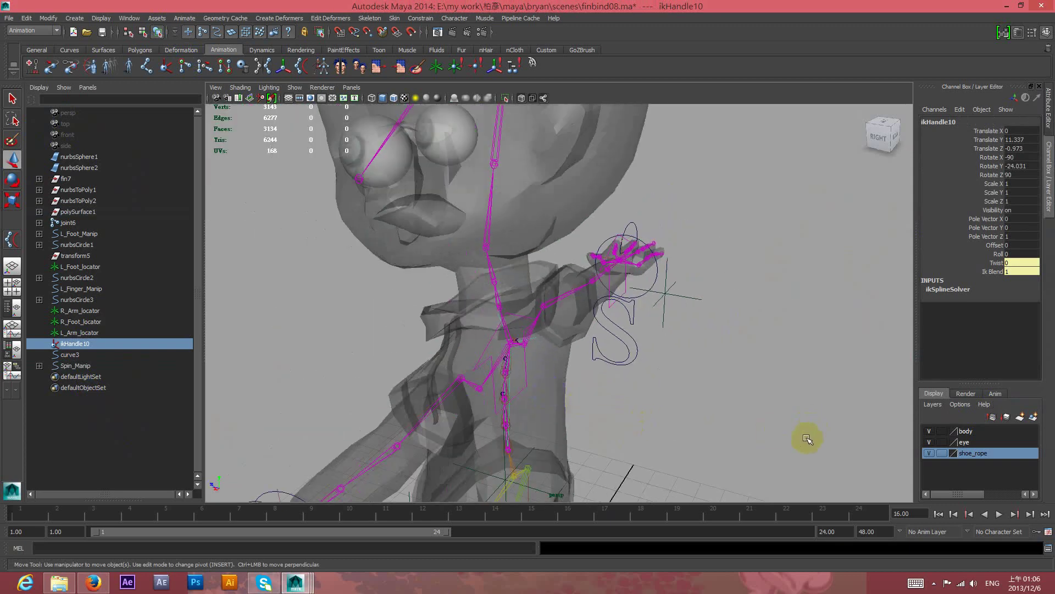
{"action": "double_click", "coordinate": [1016, 210]}
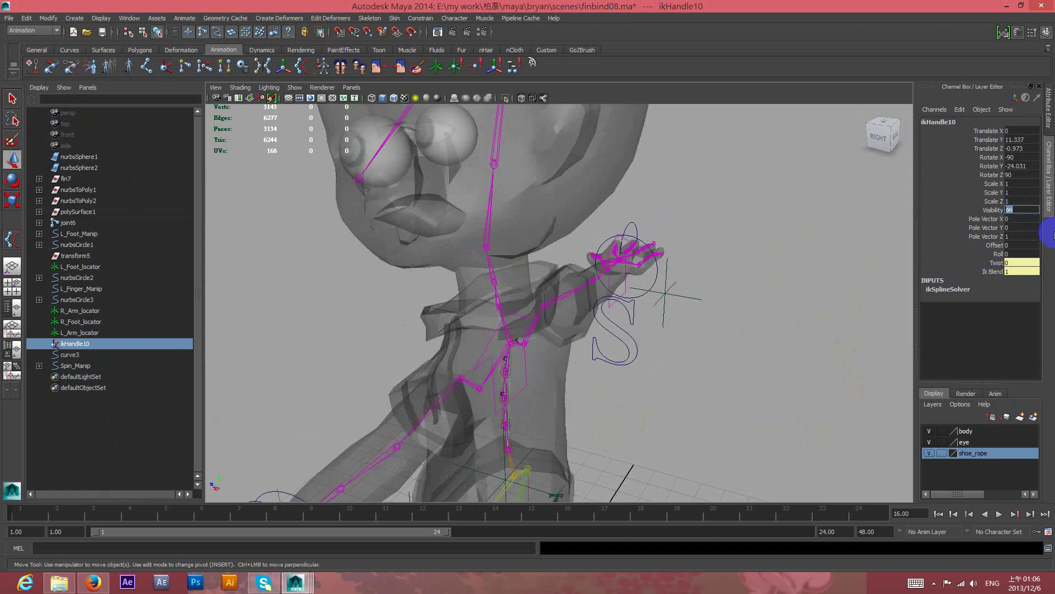
{"action": "type", "text": "0"}
{"action": "key", "text": "Return"}
Select curve3 in the Outliner and begin setting its Visibility to off
{"action": "mouse_move", "coordinate": [669, 355]}
{"action": "left_mouse_down", "text": "alt"}
{"action": "mouse_move", "coordinate": [690, 370]}
{"action": "mouse_move", "coordinate": [660, 358]}
{"action": "mouse_move", "coordinate": [695, 353]}
{"action": "mouse_move", "coordinate": [709, 364]}
{"action": "mouse_move", "coordinate": [657, 360]}
{"action": "left_mouse_up", "text": "alt"}
{"action": "left_click", "coordinate": [609, 344]}
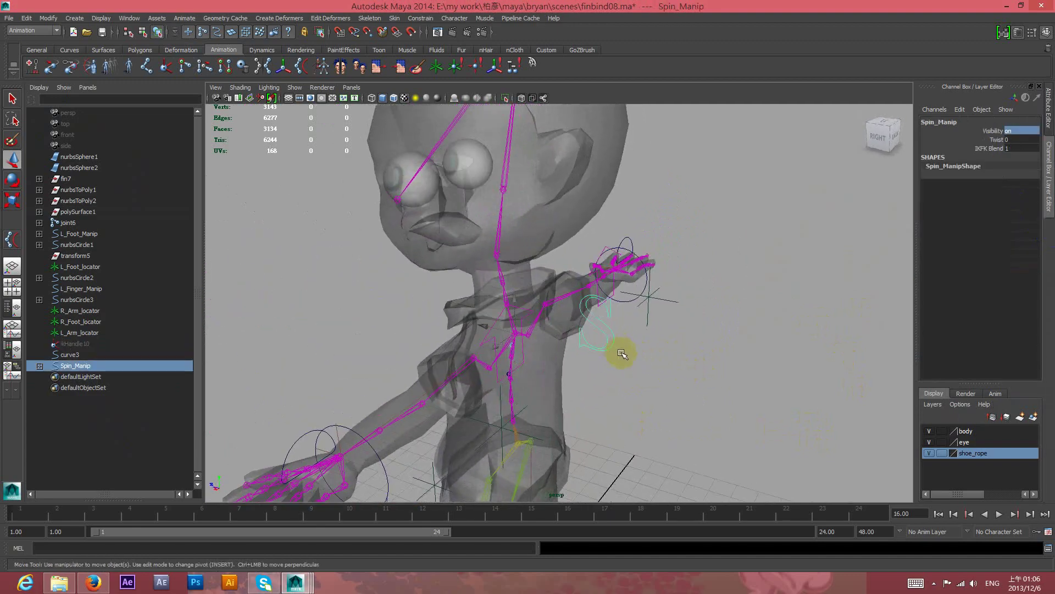
{"action": "left_click", "coordinate": [12, 182]}
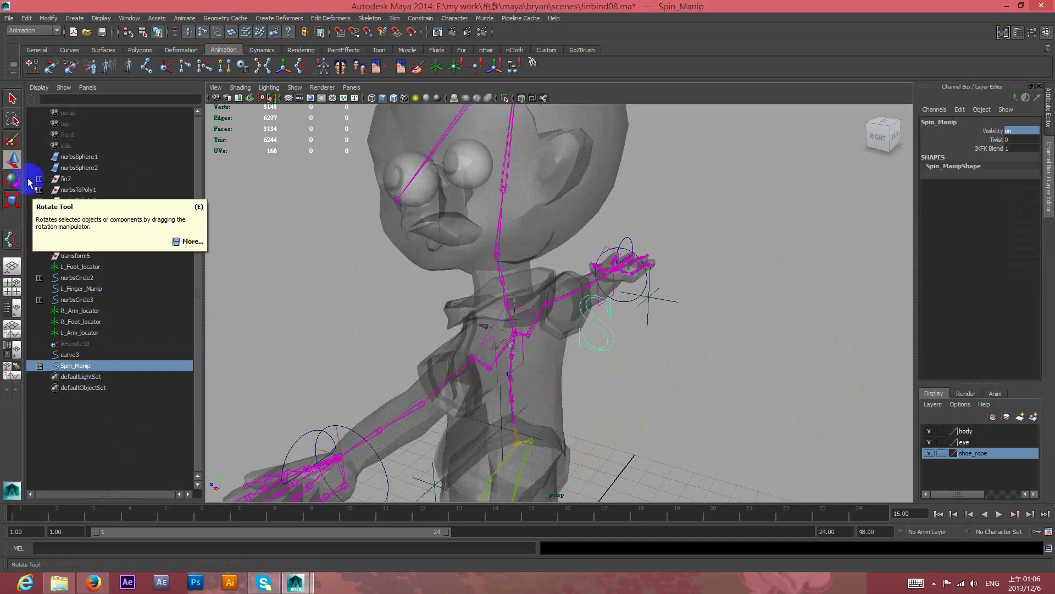
{"action": "scroll", "coordinate": [523, 384], "scroll_direction": "up", "scroll_amount": 5}
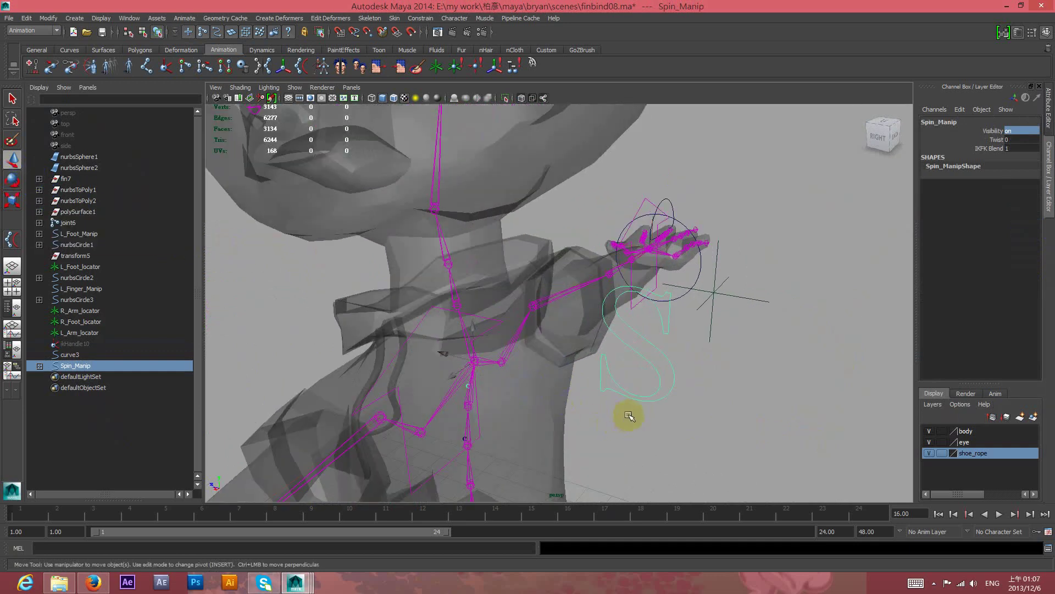
{"action": "scroll", "coordinate": [666, 431], "scroll_direction": "down", "scroll_amount": 3}
{"action": "scroll", "coordinate": [711, 353], "scroll_direction": "down", "scroll_amount": 2}
{"action": "scroll", "coordinate": [667, 342], "scroll_direction": "up", "scroll_amount": 3}
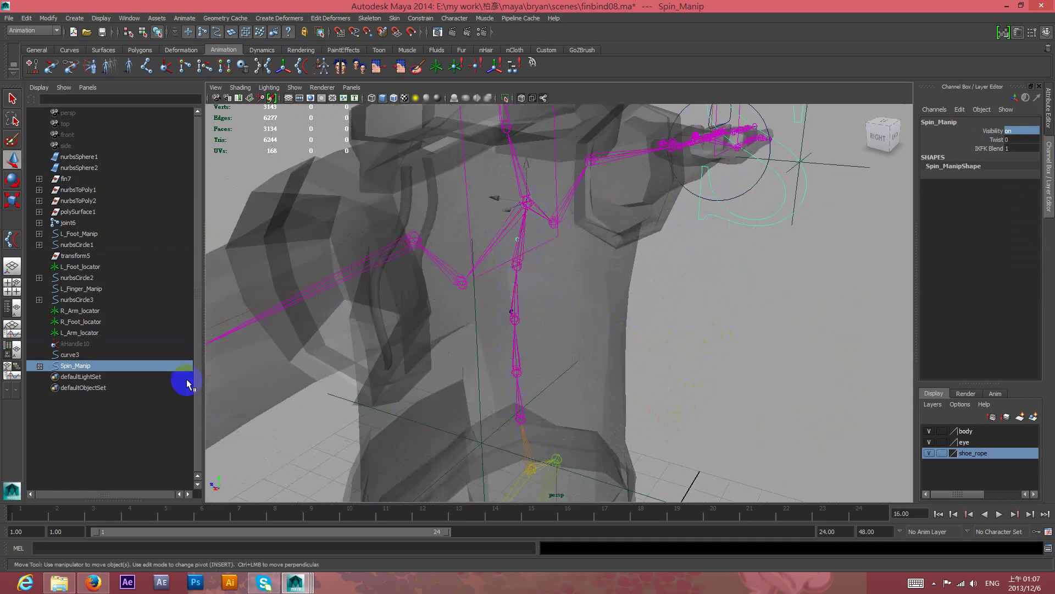
{"action": "left_click", "coordinate": [71, 355]}
{"action": "left_click", "coordinate": [1017, 211]}
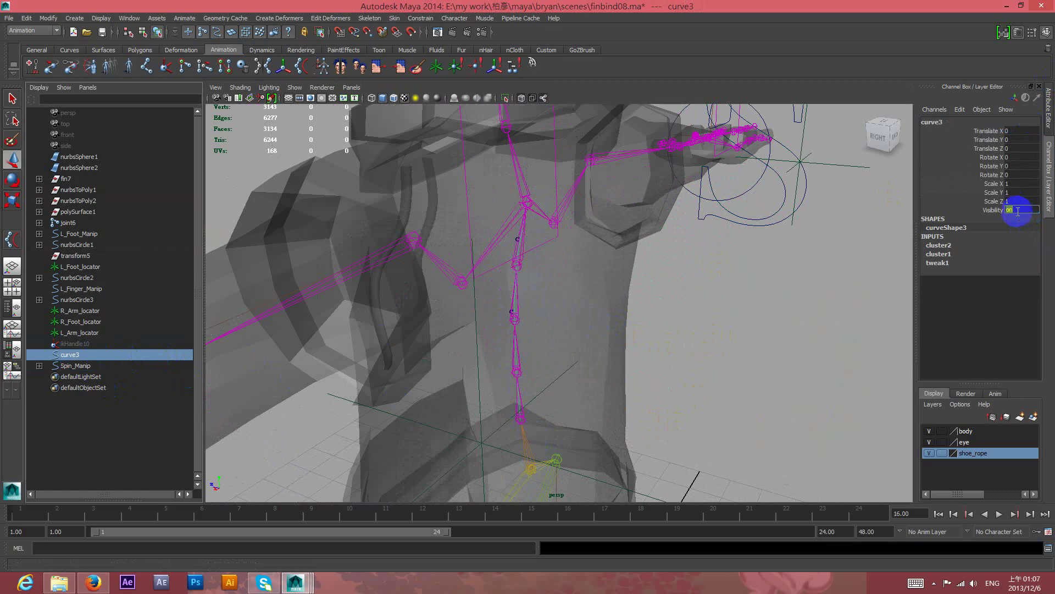